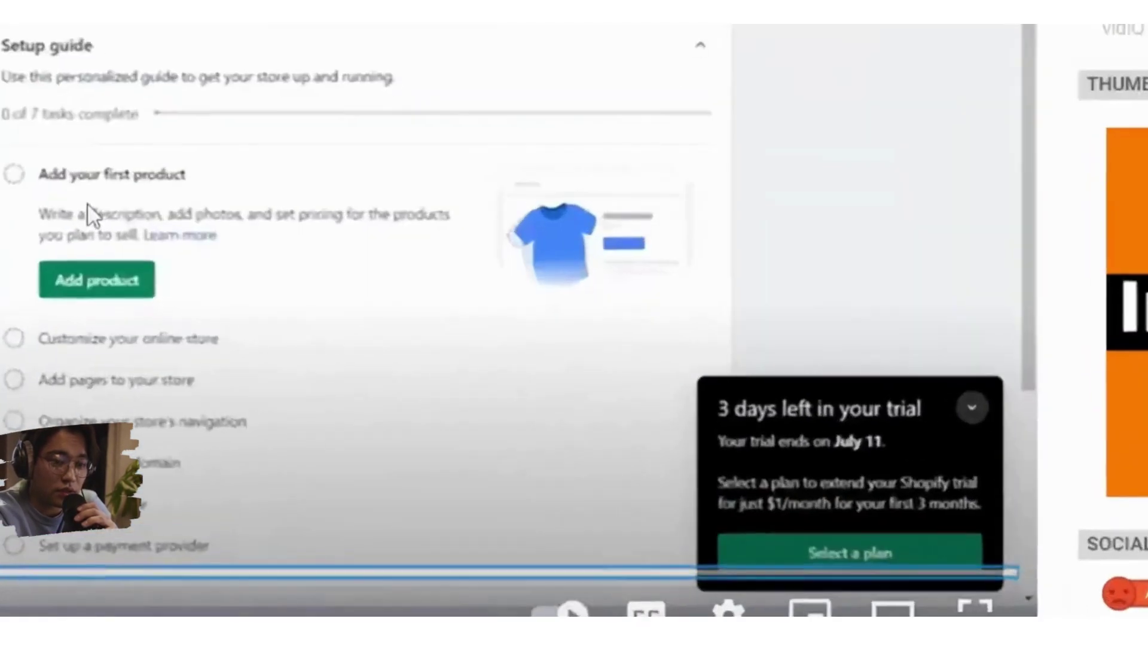
# Play the international shipping tutorial video briefly, then pause it
pyautogui.click(323, 313)
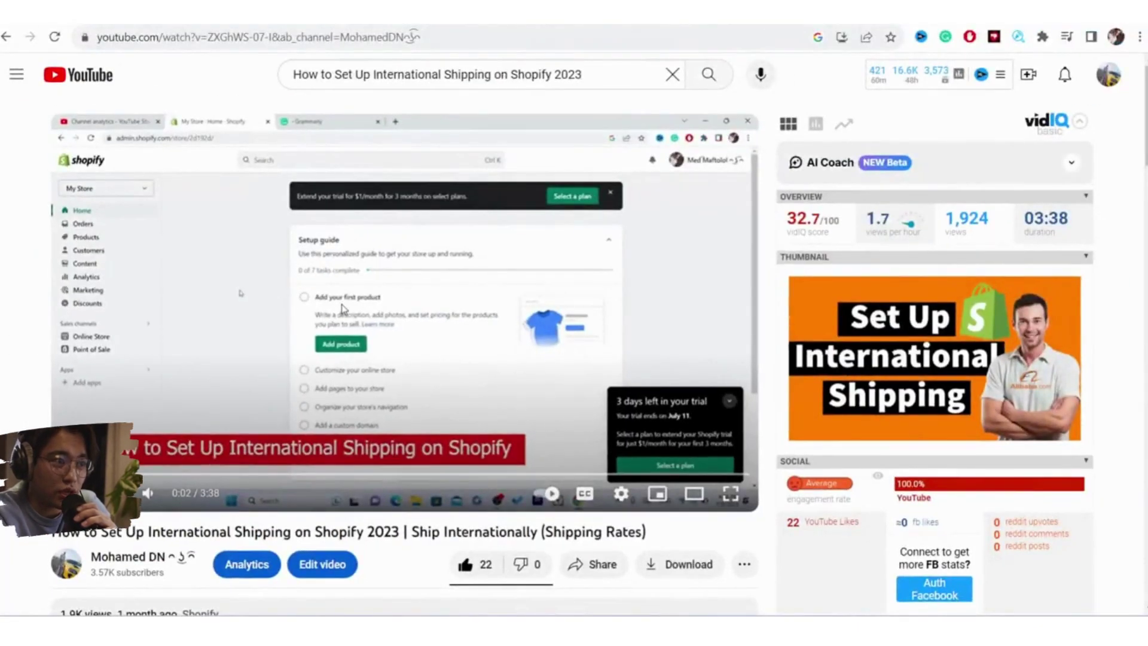
pyautogui.click(344, 309)
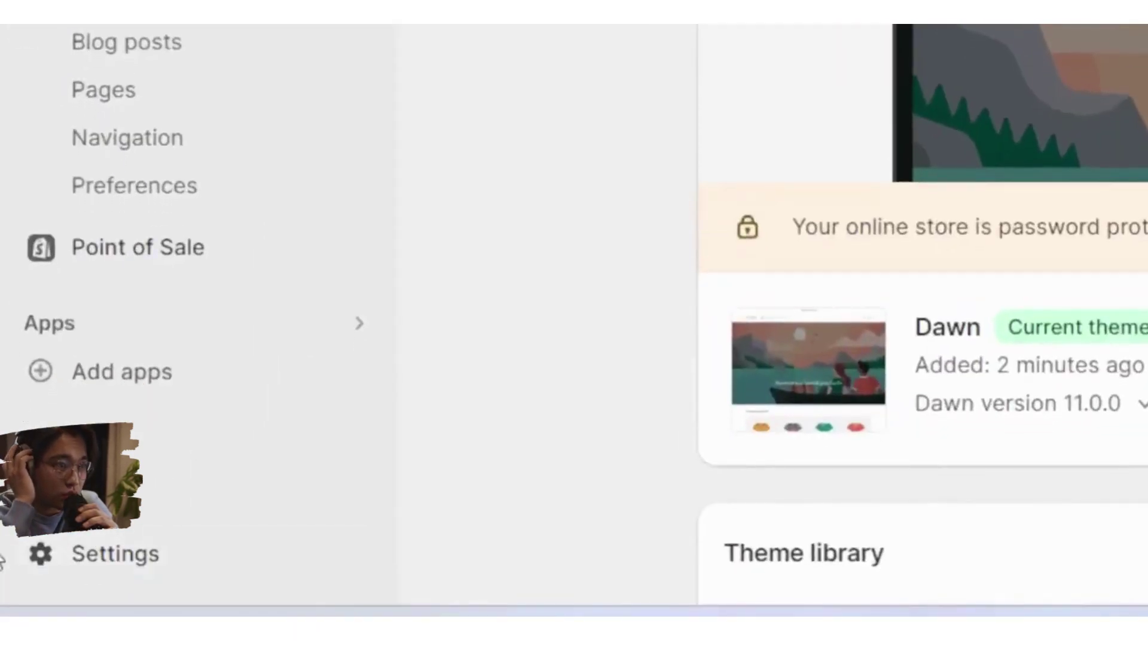
# Go to Settings > Shipping and delivery
pyautogui.click(36, 569)
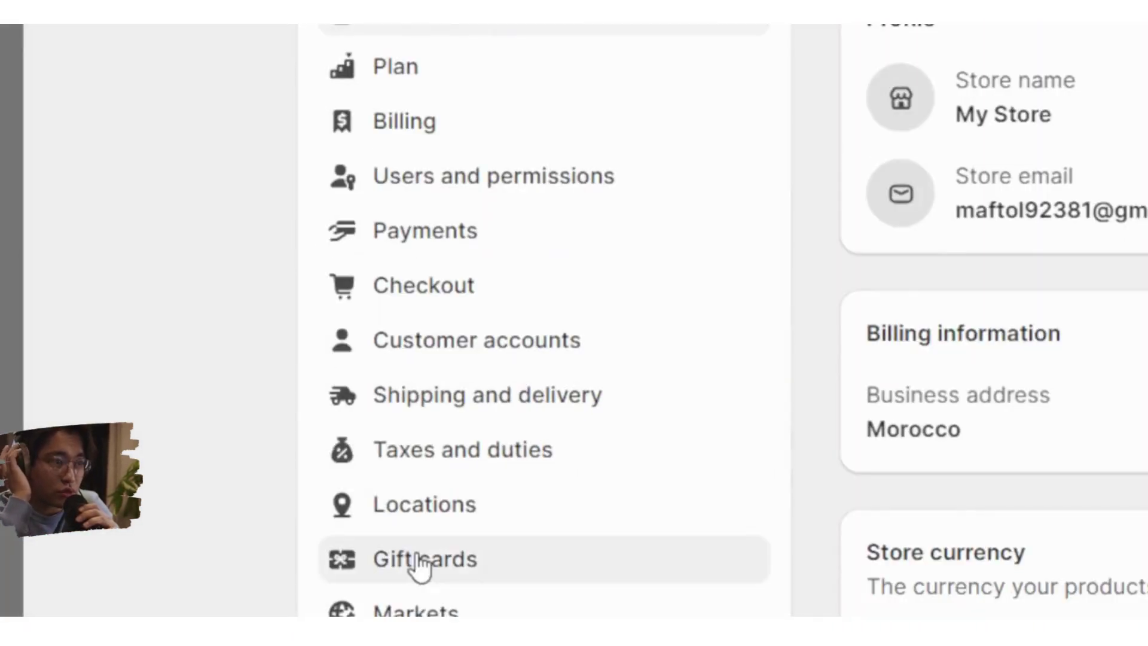
pyautogui.scroll(-1, 420, 567)
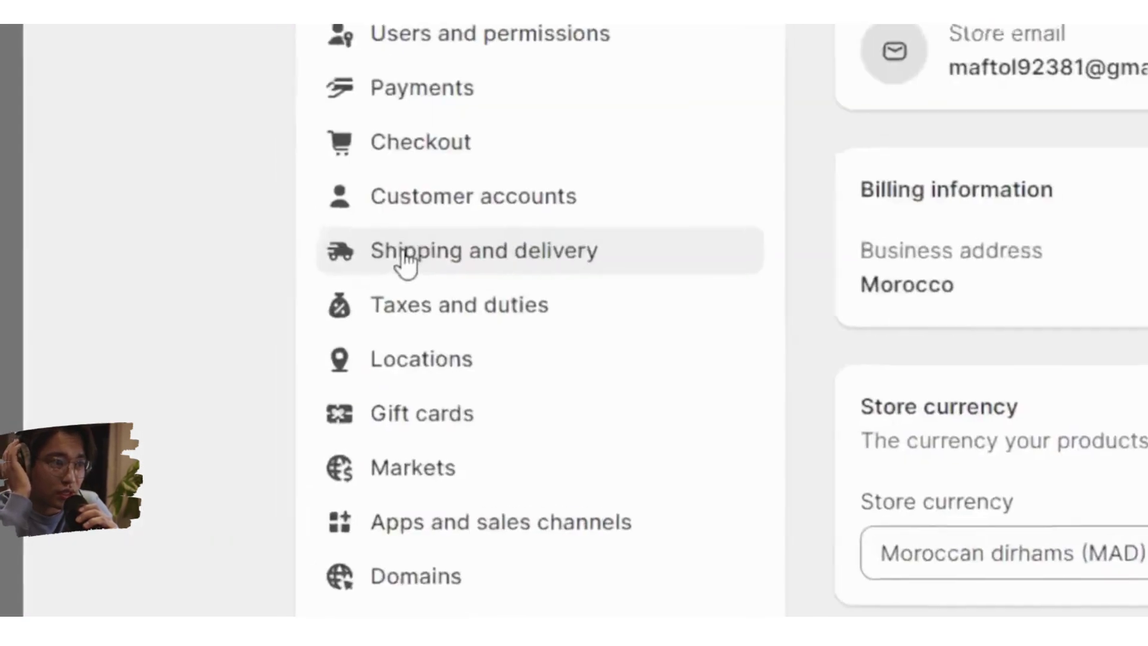
pyautogui.click(406, 257)
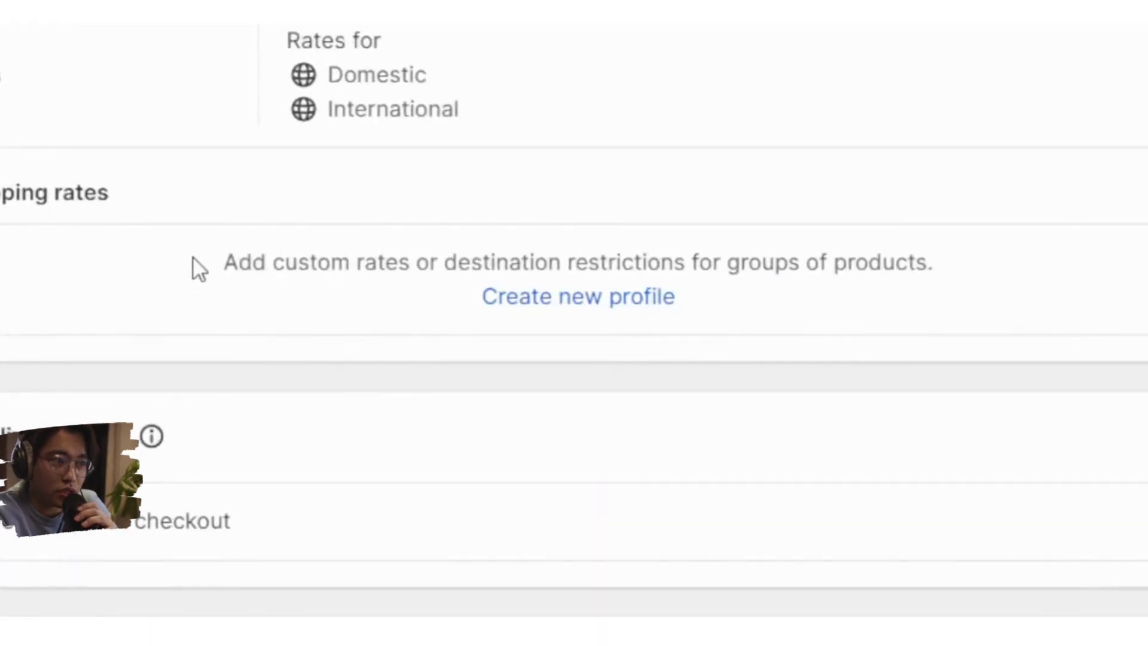
# Create a new custom shipping profile and start its first shipping zone
pyautogui.moveTo(233, 264); pyautogui.dragTo(619, 263)
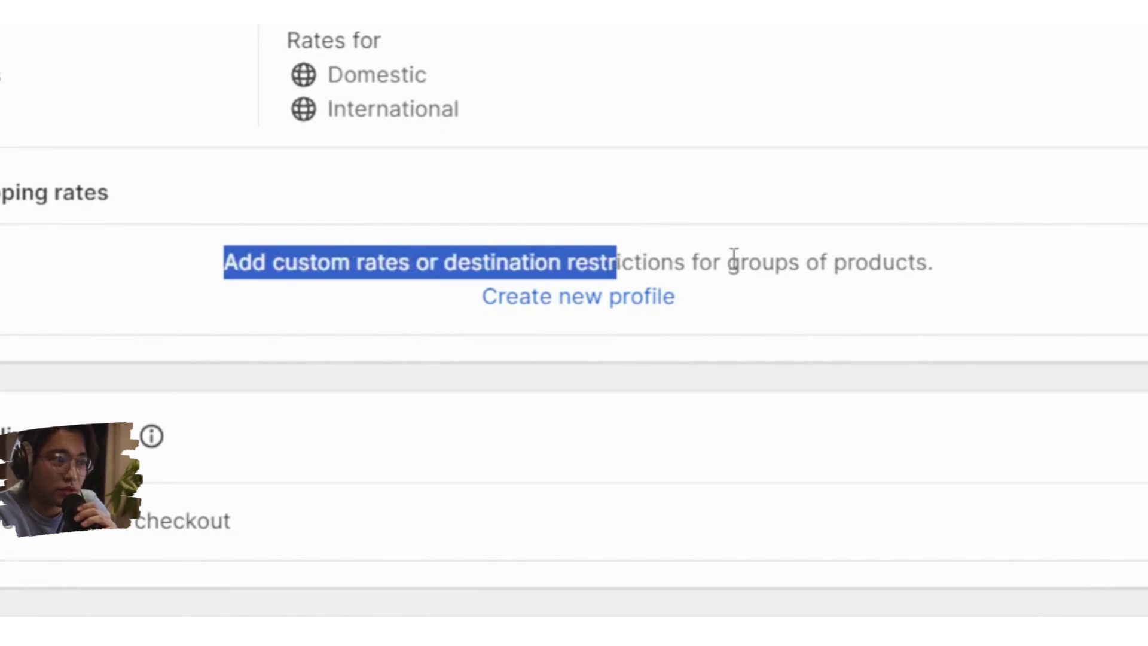
pyautogui.click(534, 308)
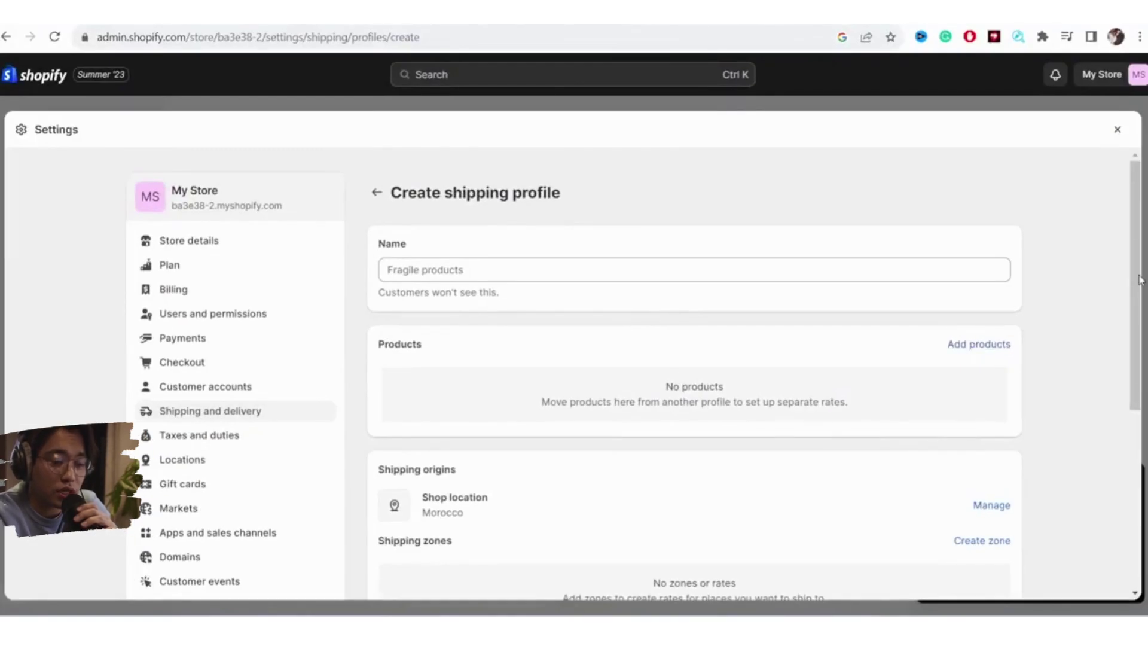
pyautogui.scroll(-3, 1135, 277)
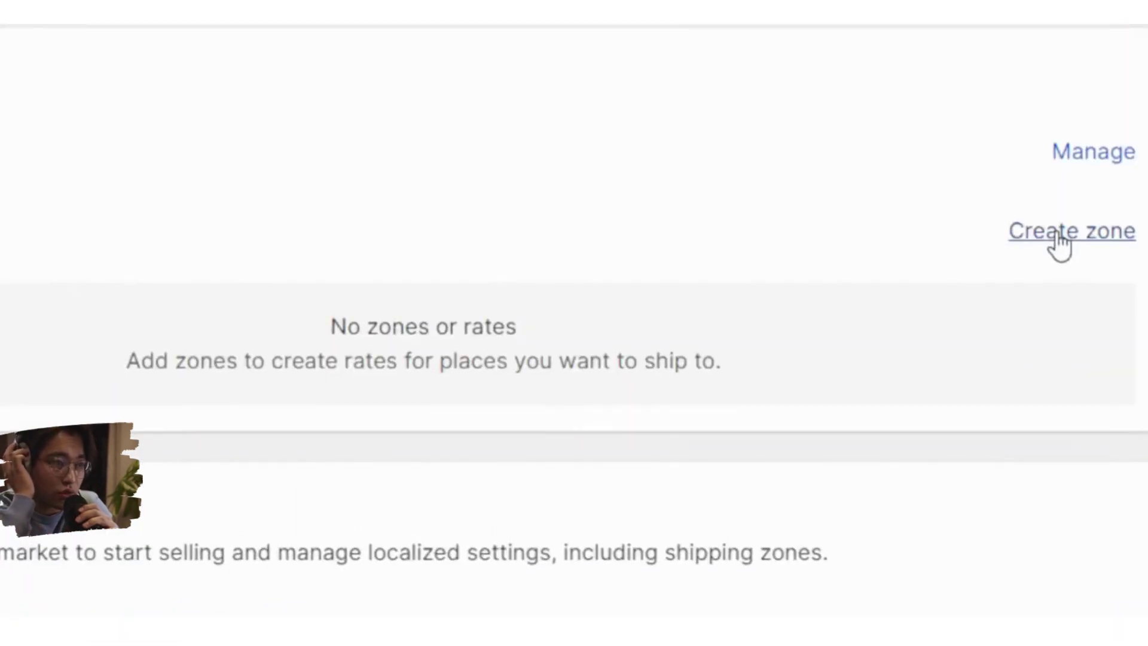
pyautogui.click(1058, 236)
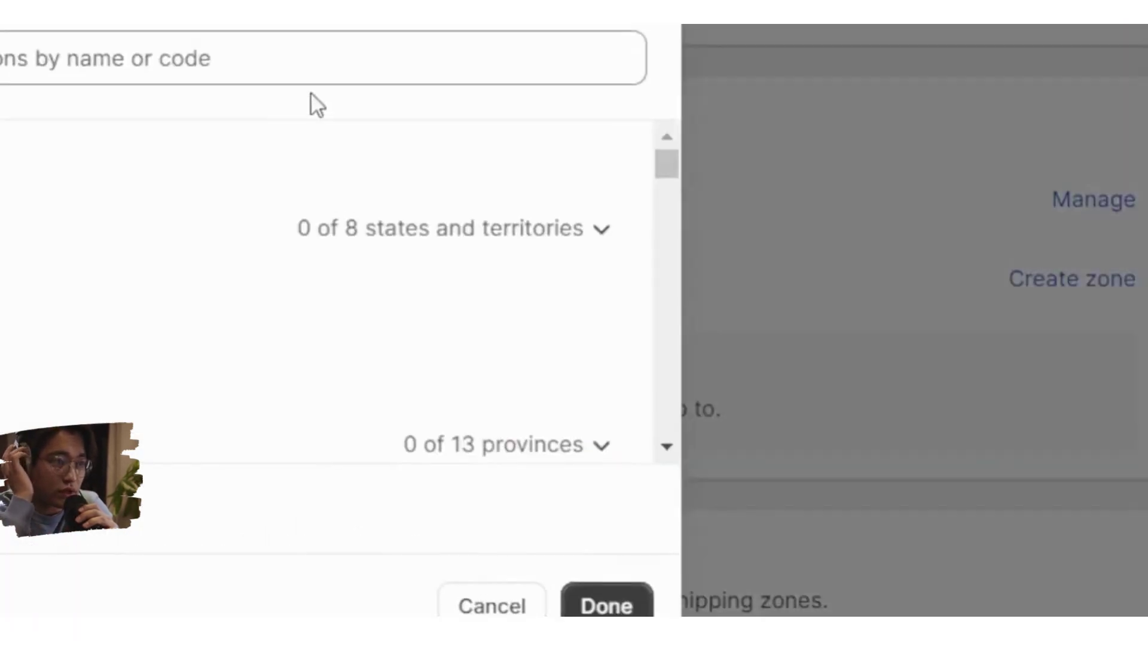
# Enter 'products i ship to' as the zone name
pyautogui.click(154, 92)
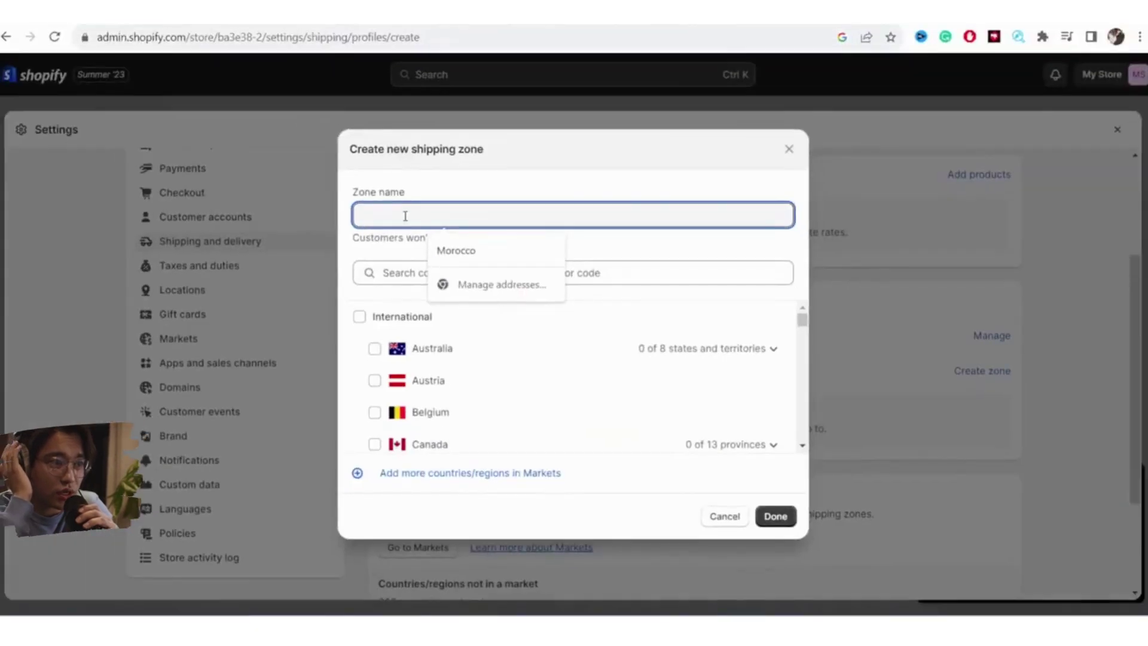
pyautogui.write('d')
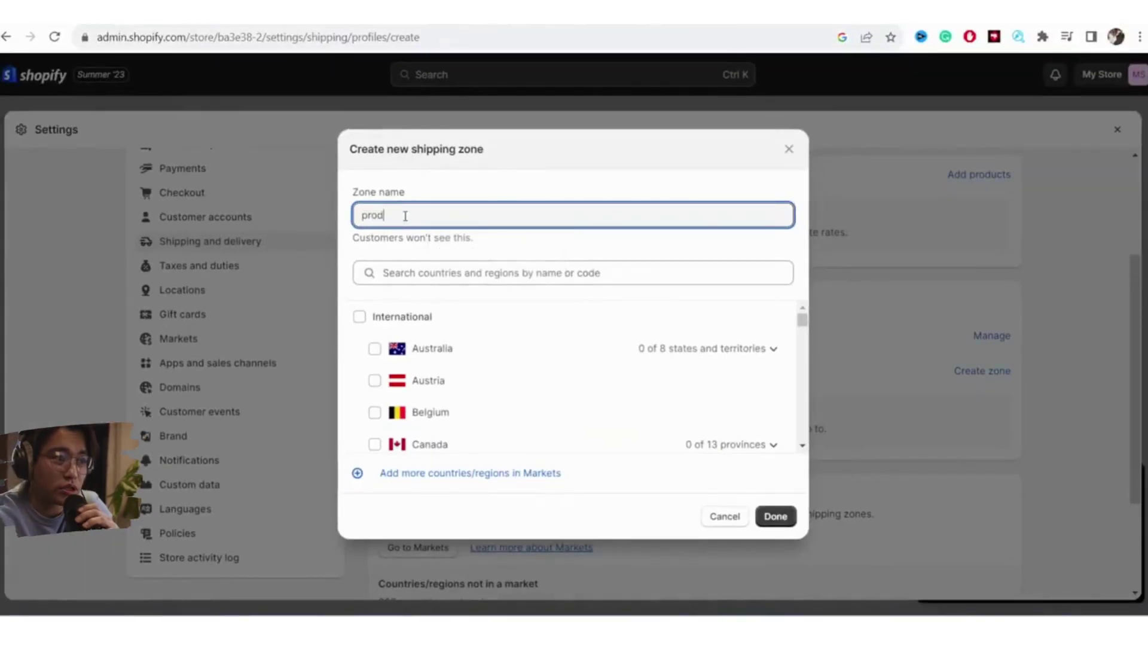
pyautogui.write('hip')
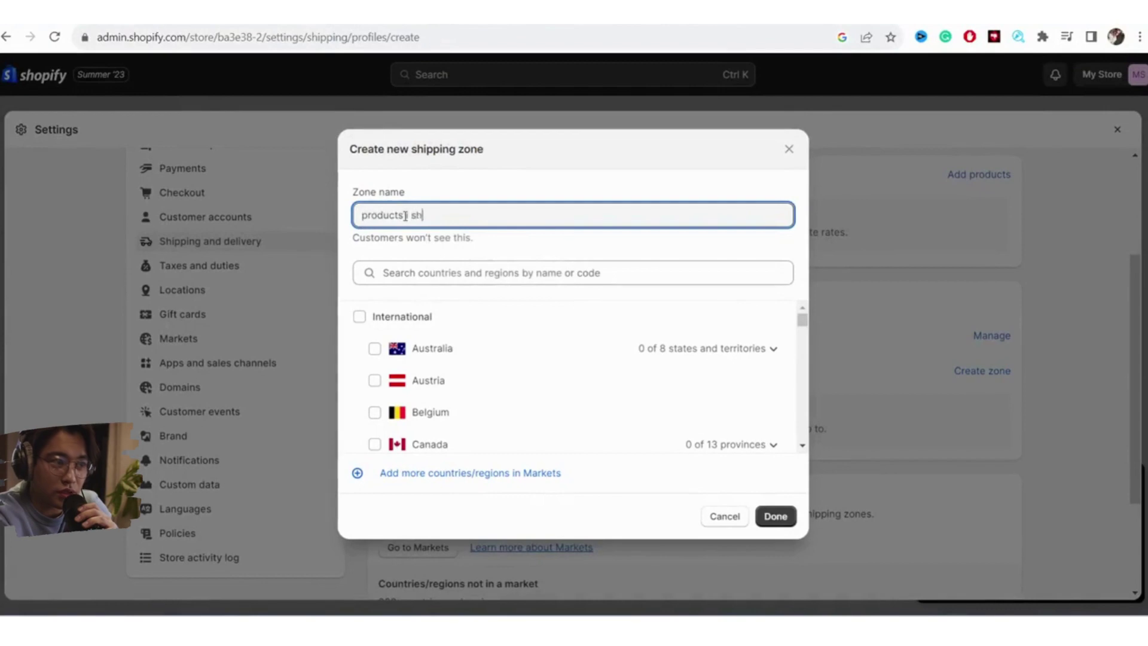
pyautogui.write(' to')
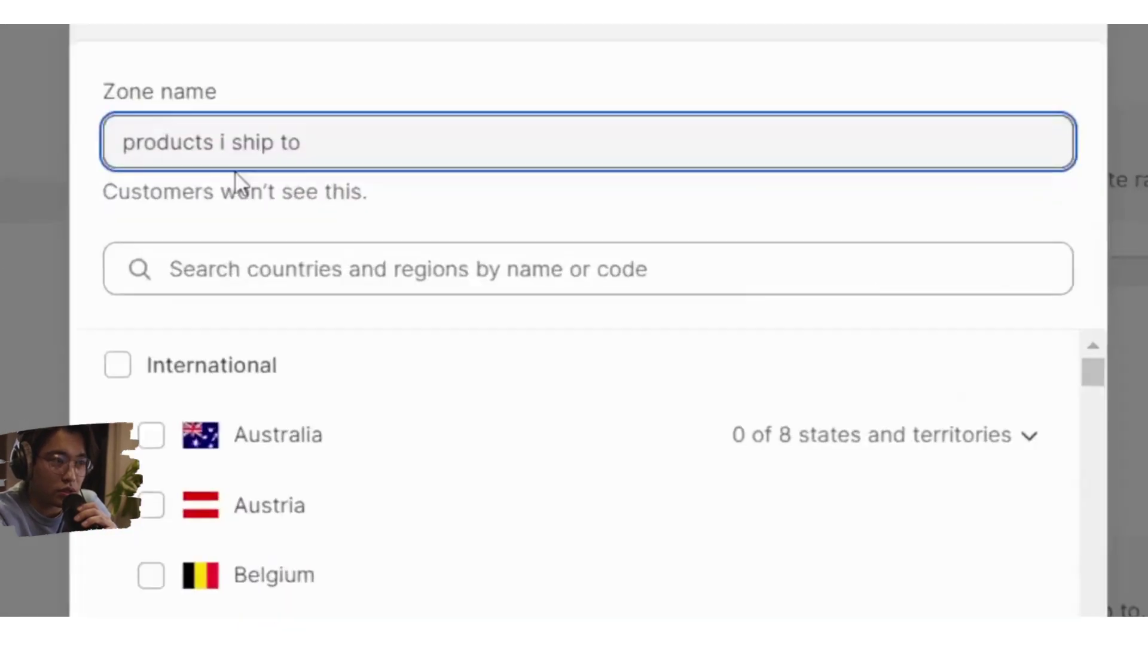
pyautogui.moveTo(357, 237); pyautogui.dragTo(477, 242)
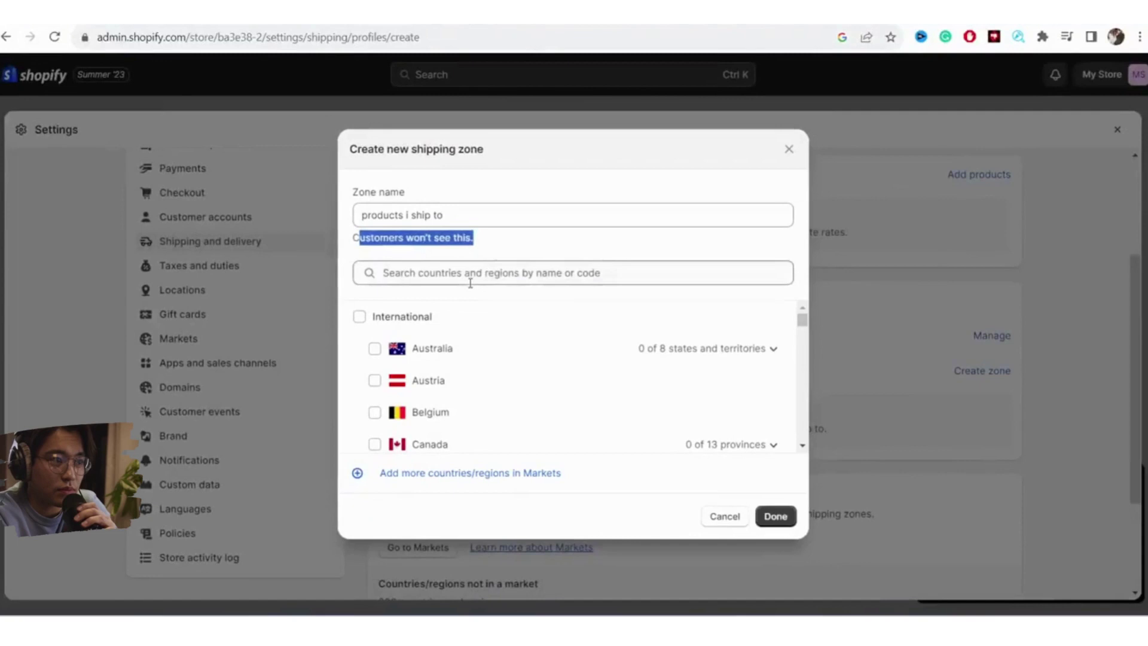
pyautogui.click(470, 282)
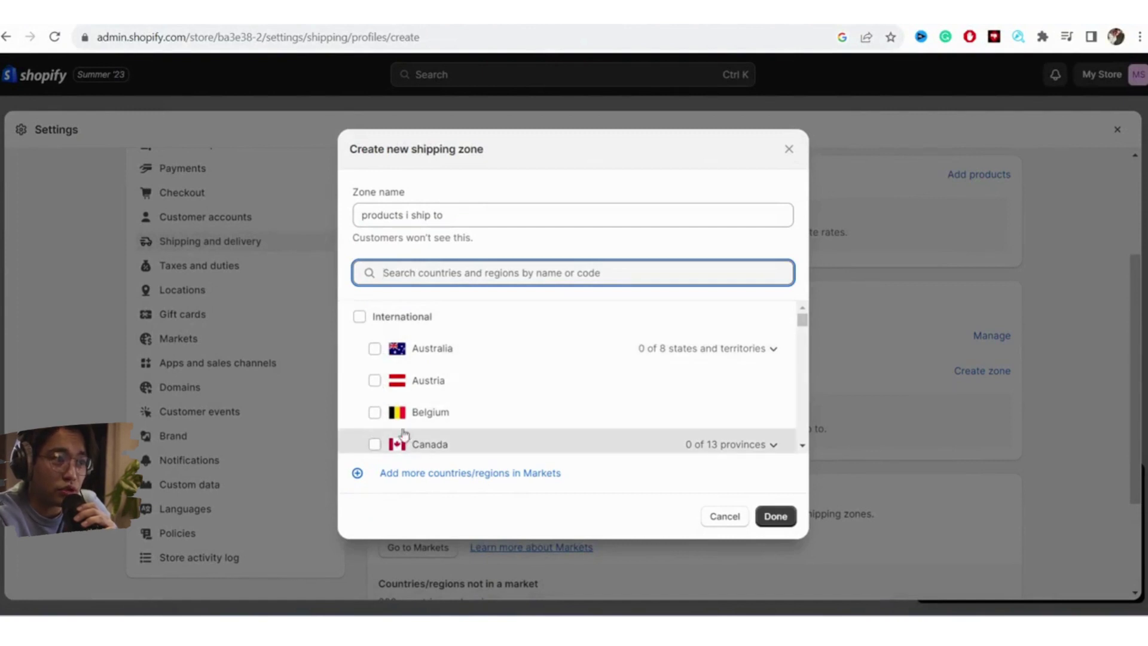
# Select all international countries, then clear the selection again
pyautogui.click(359, 317)
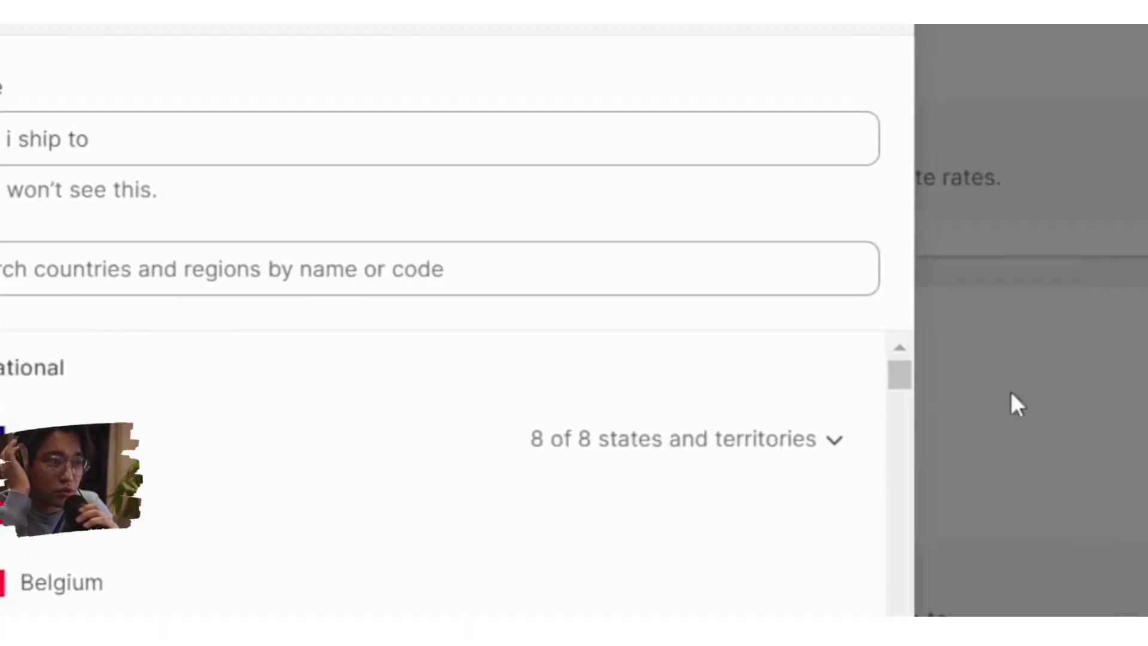
pyautogui.moveTo(891, 376); pyautogui.dragTo(893, 499)
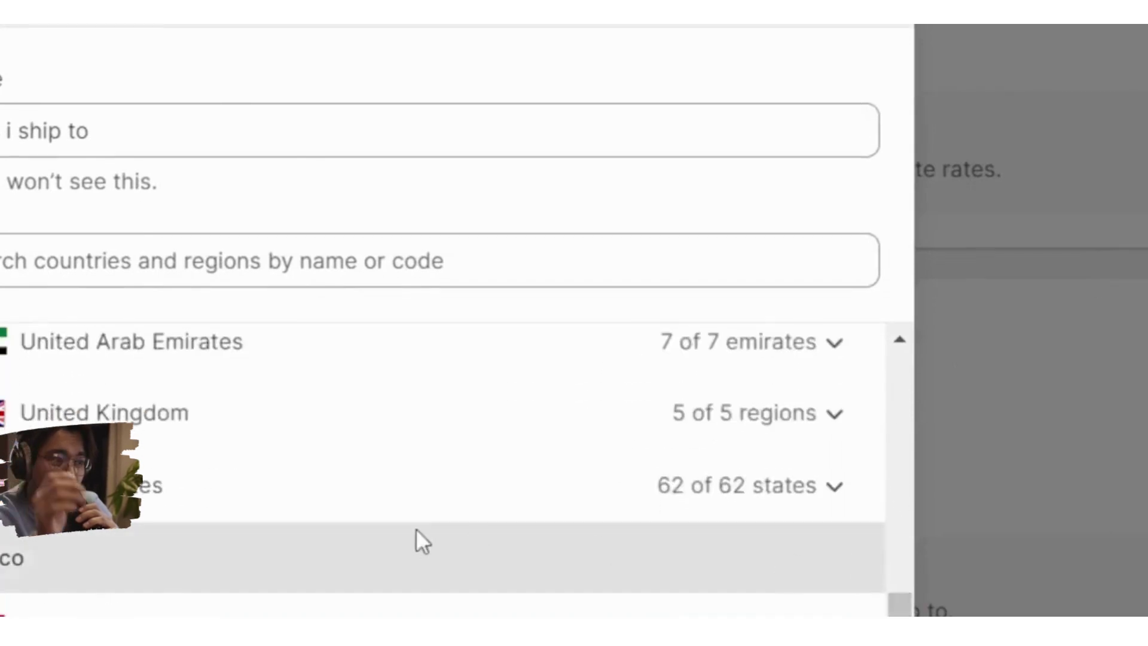
pyautogui.moveTo(912, 556); pyautogui.dragTo(891, 286)
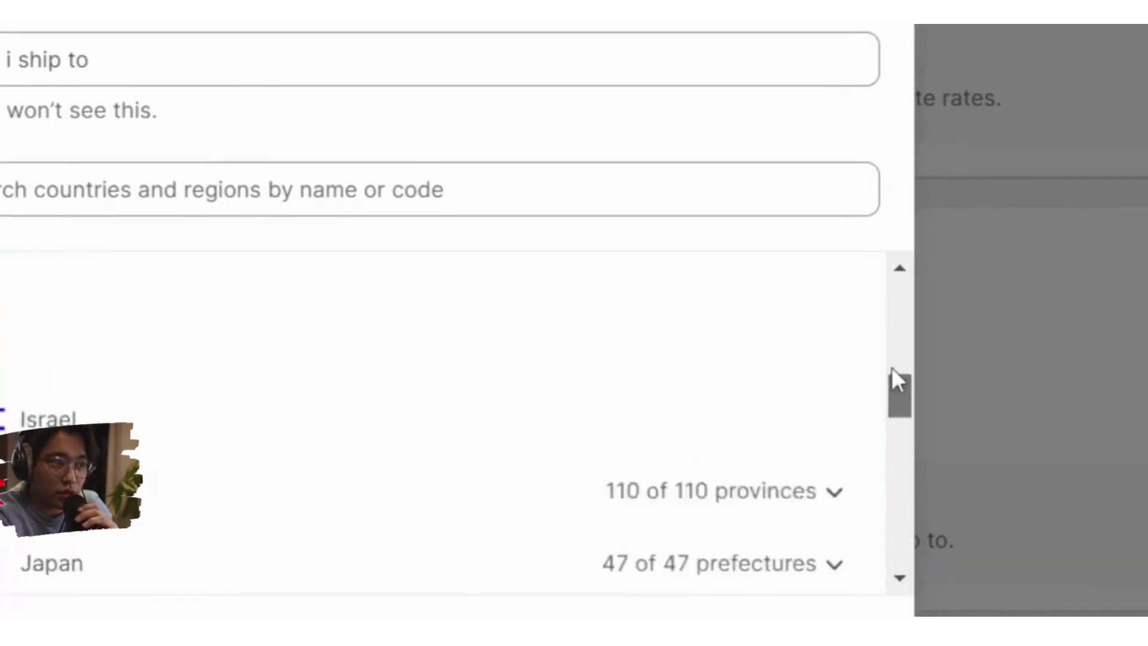
pyautogui.click(84, 289)
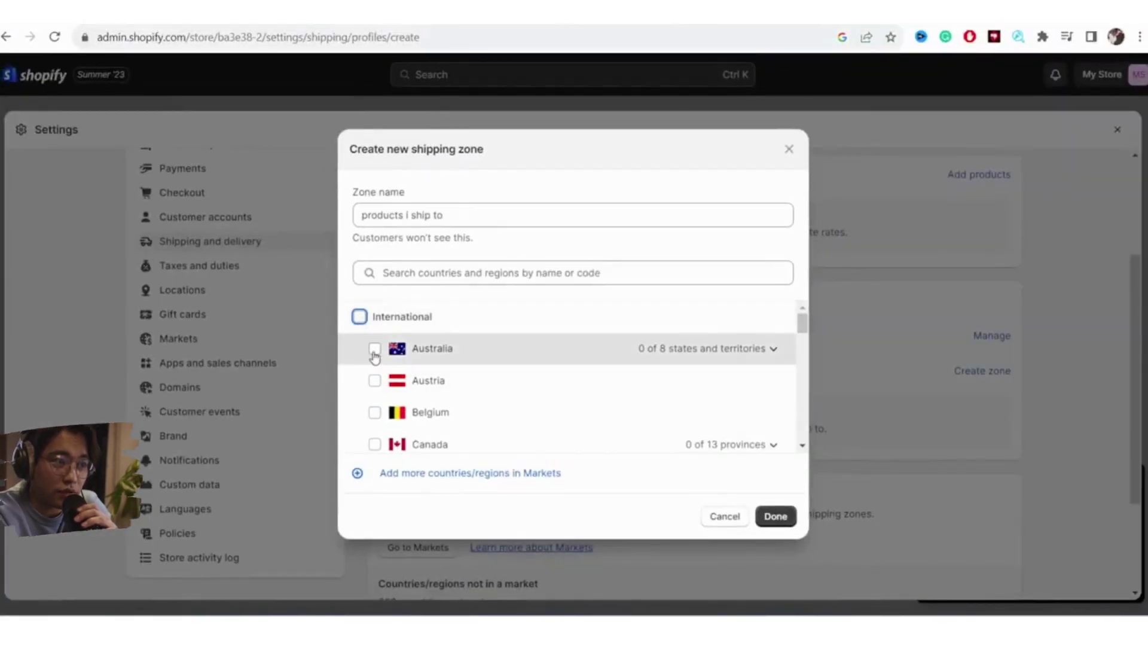
# Tick Australia, Austria, Belgium, Canada, Finland, France and Germany, then confirm the zone
pyautogui.click(374, 350)
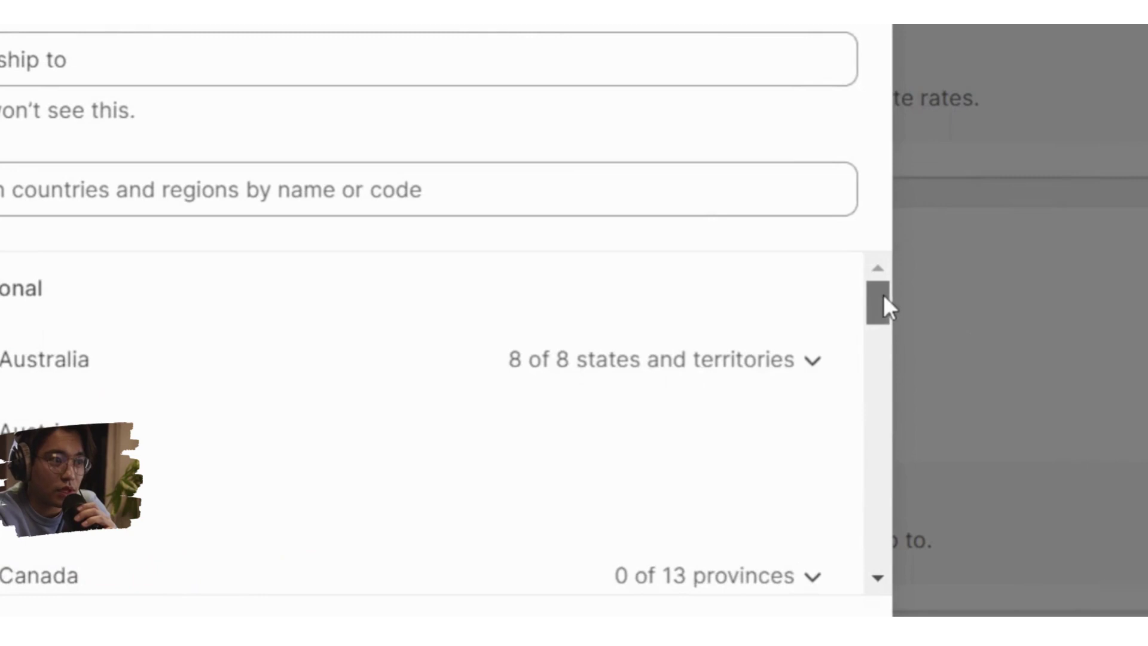
pyautogui.scroll(-2, 883, 295)
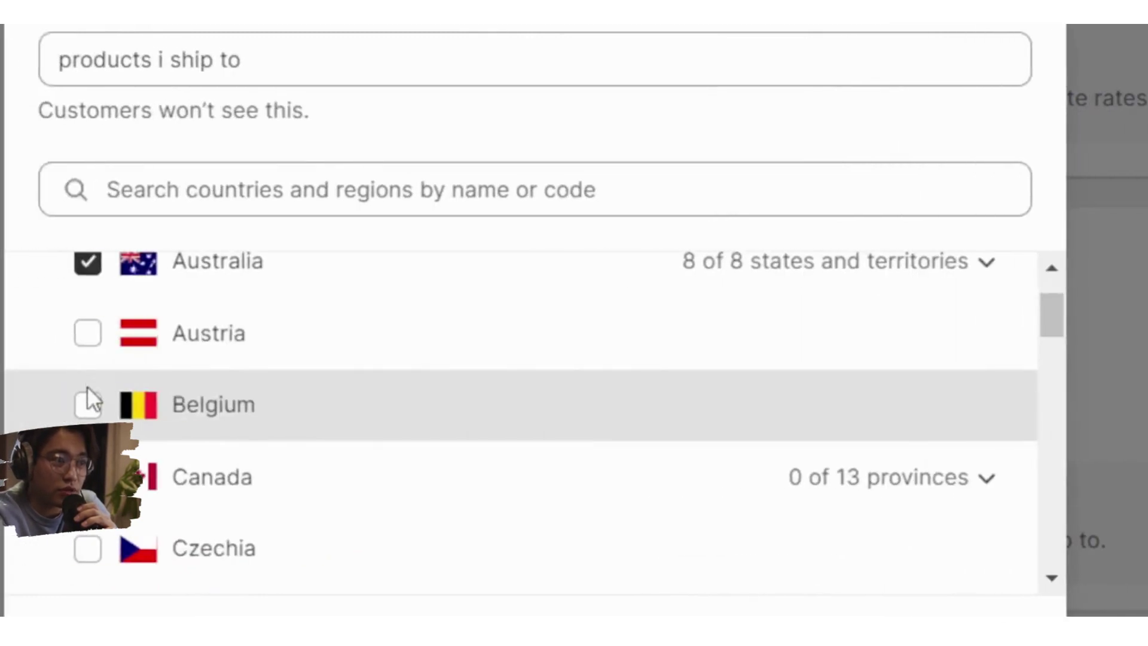
pyautogui.click(88, 402)
pyautogui.click(87, 477)
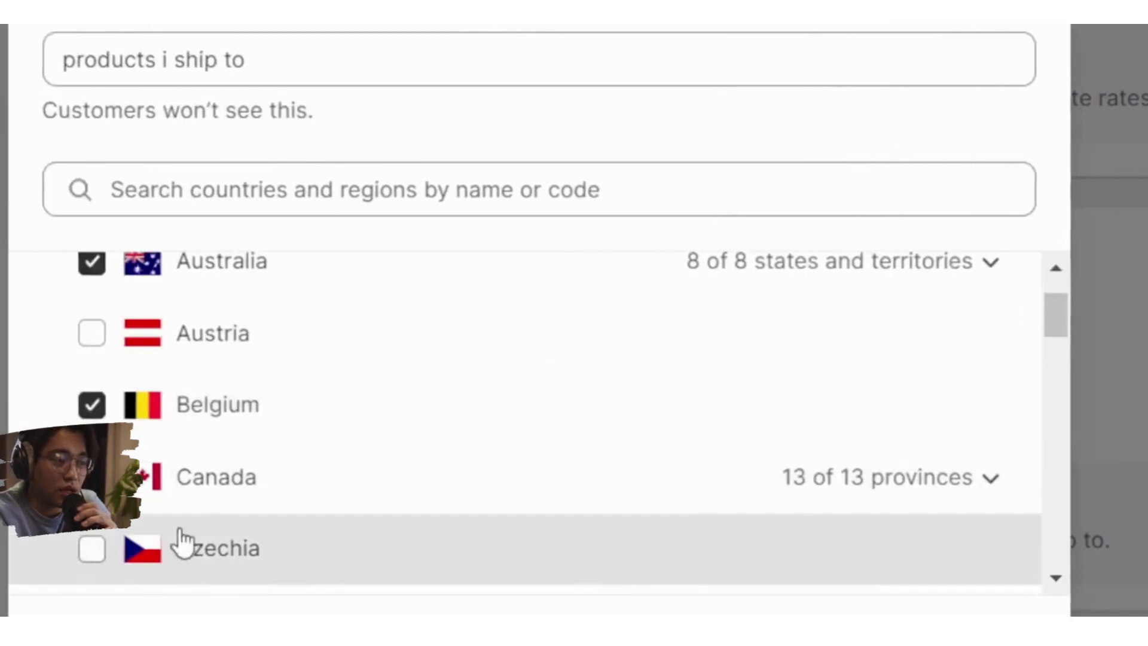
pyautogui.click(92, 334)
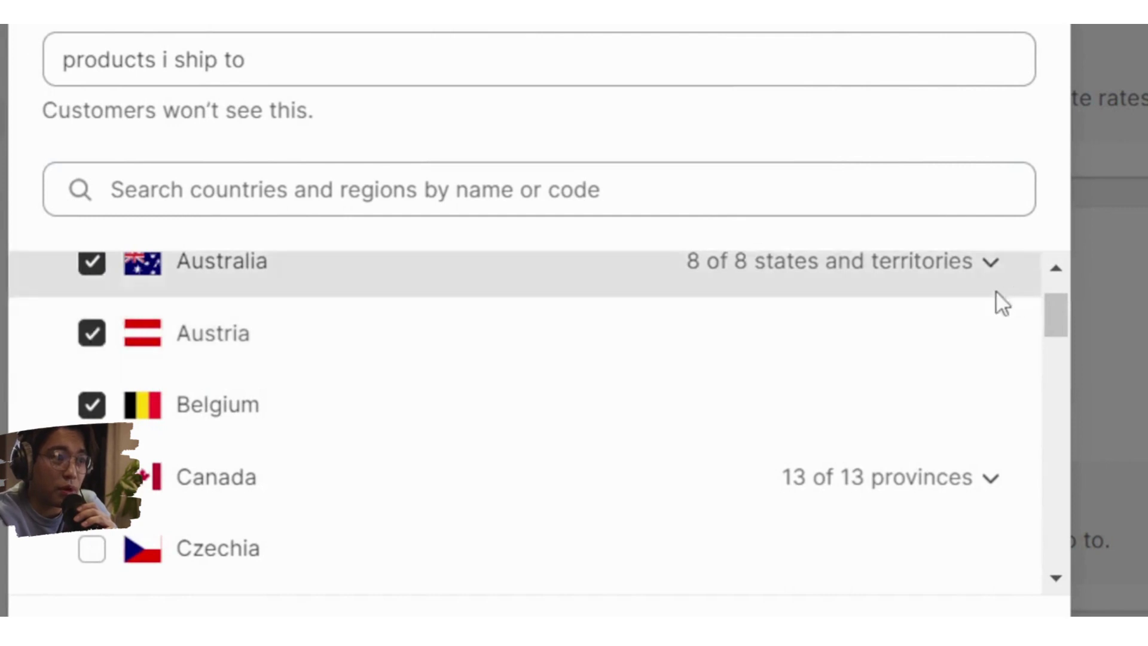
pyautogui.moveTo(1052, 309); pyautogui.dragTo(1057, 346)
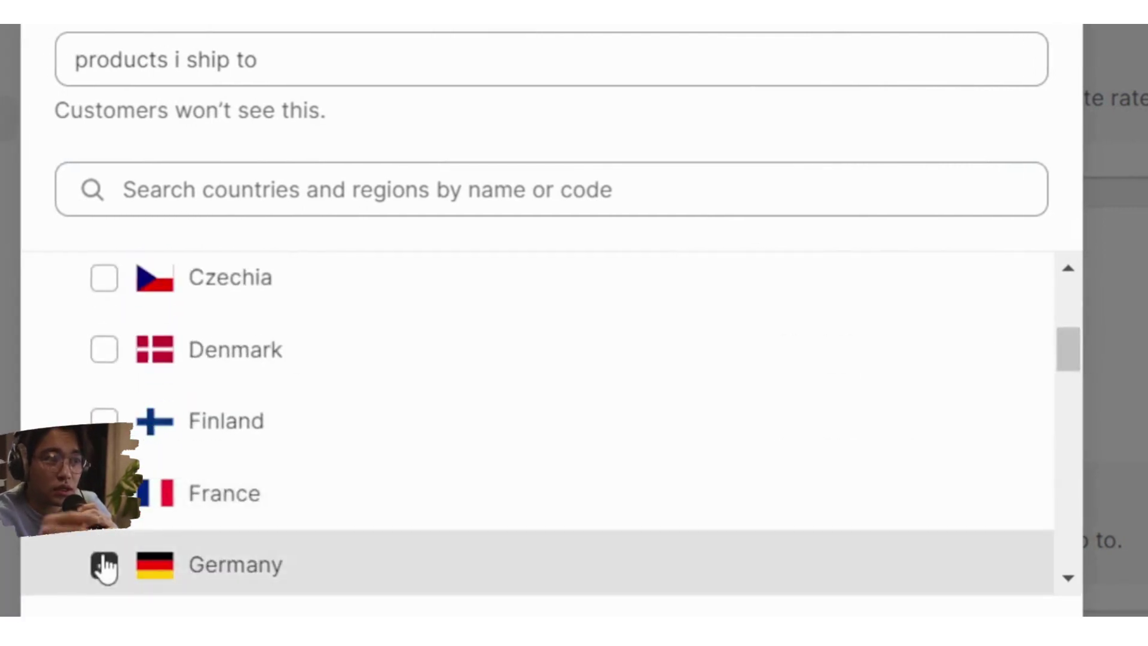
pyautogui.click(103, 564)
pyautogui.click(104, 416)
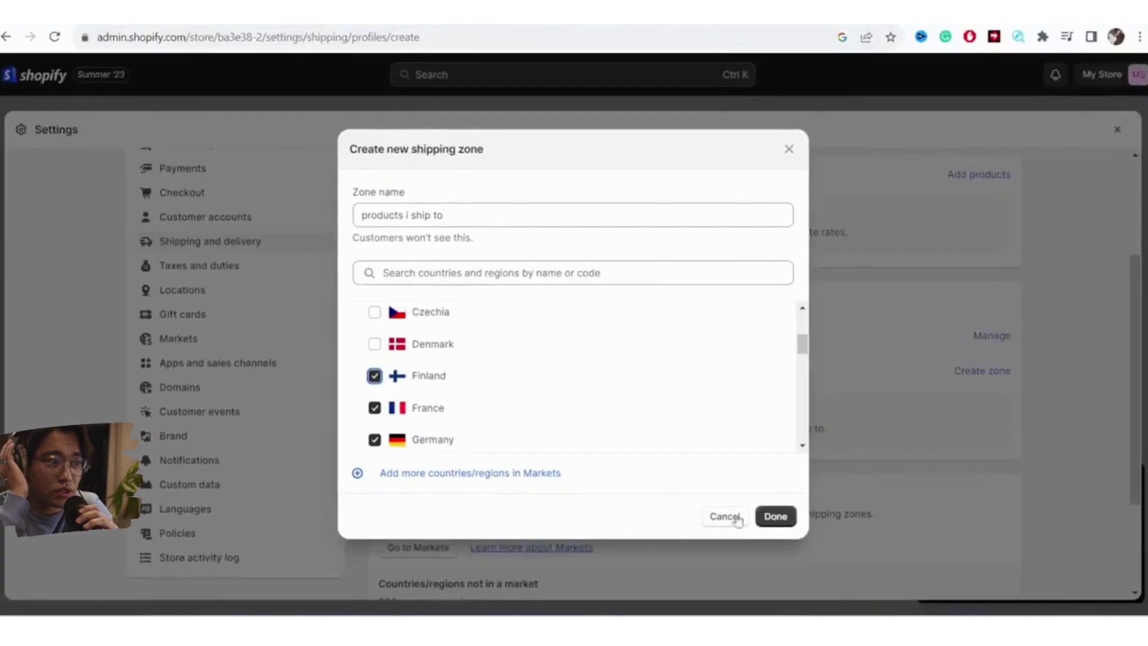
pyautogui.click(771, 515)
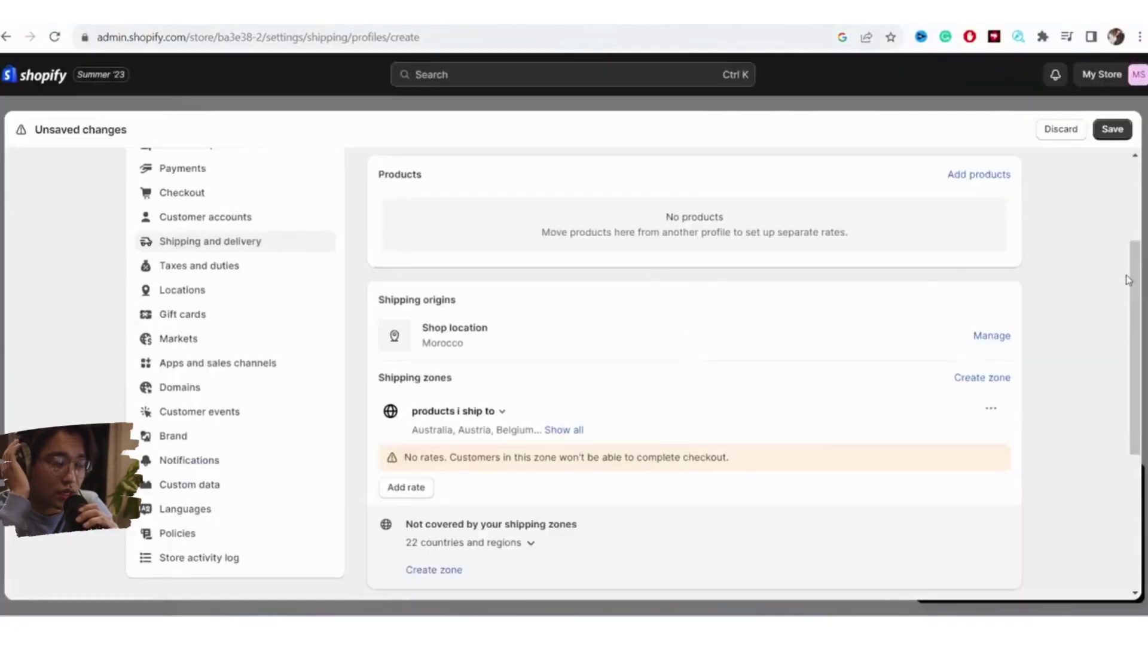
# Open the Add rate form under the 'products i ship to' zone
pyautogui.scroll(-3, 1127, 274)
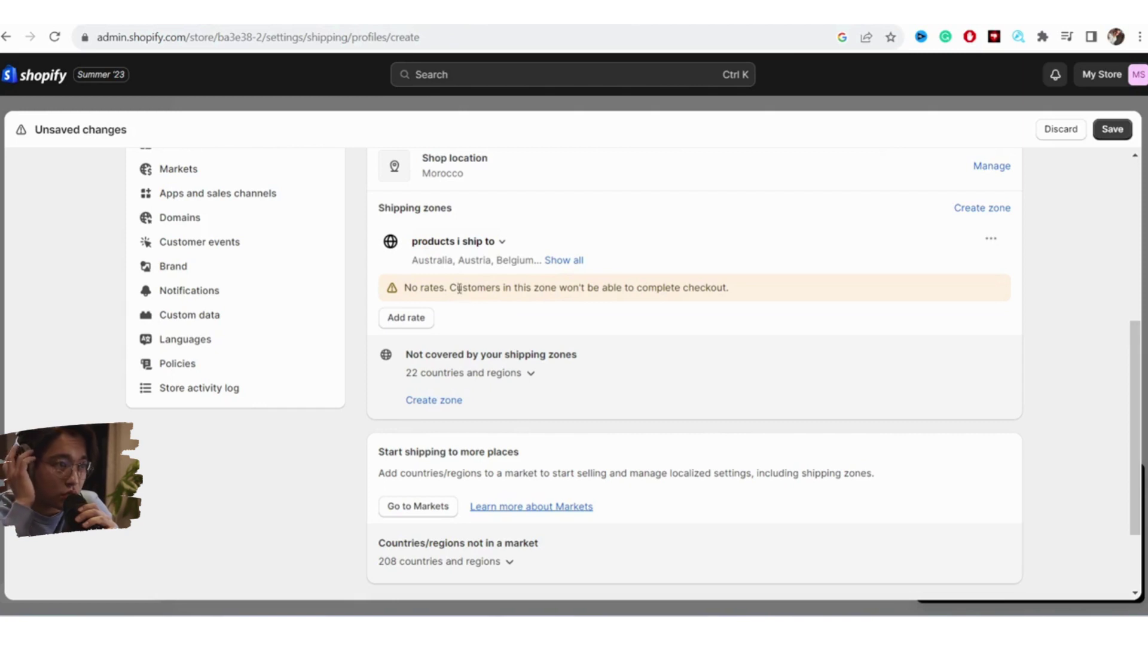
pyautogui.click(402, 322)
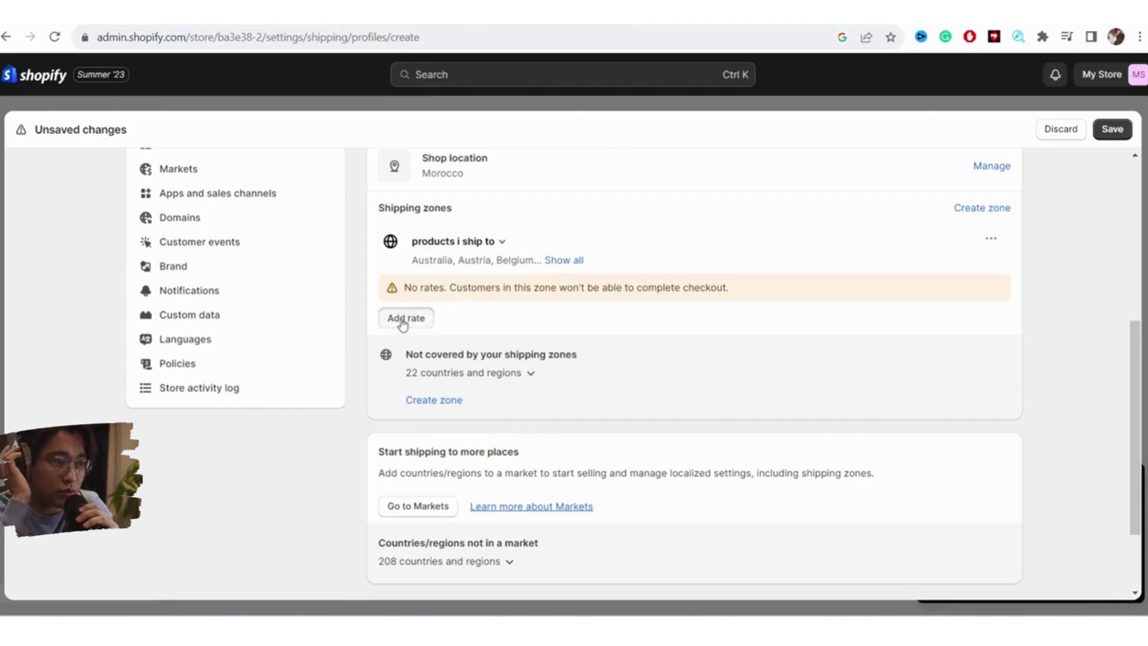
# Choose Standard as the rate name and enter a price of 20
pyautogui.click(402, 320)
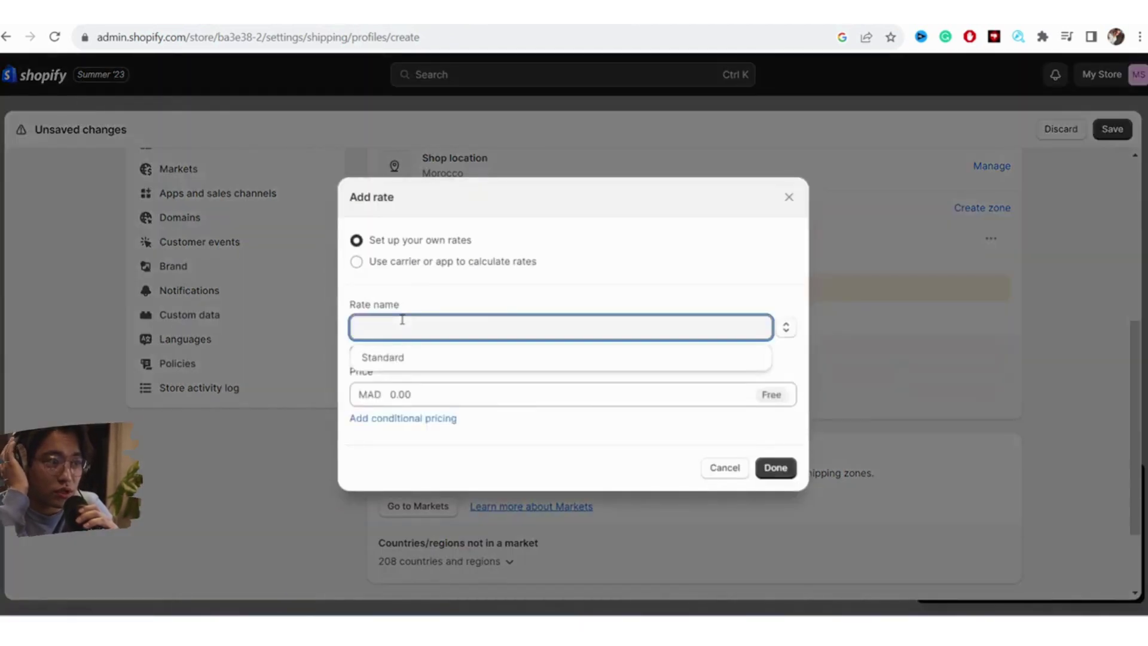
pyautogui.click(383, 357)
pyautogui.click(412, 392)
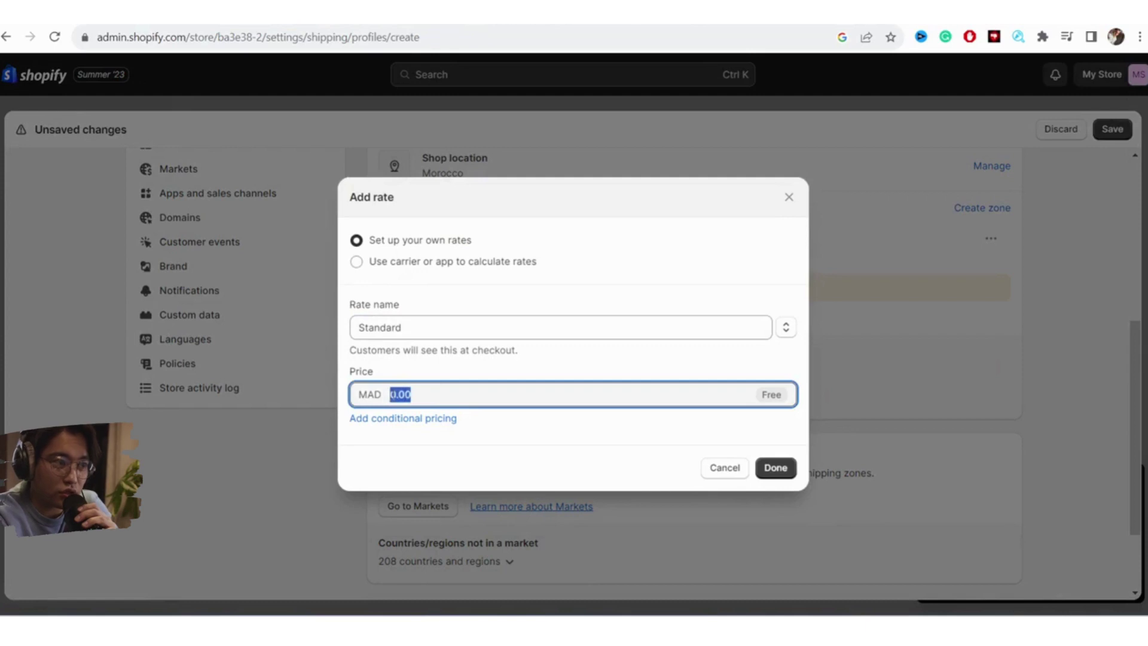
pyautogui.write('0')
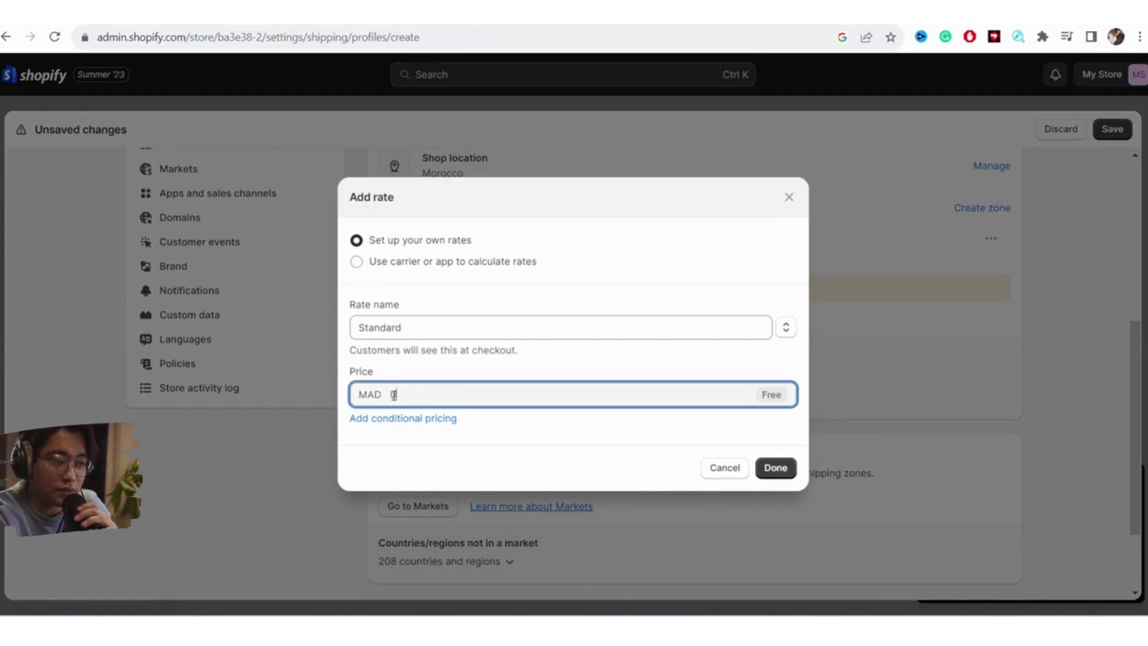
pyautogui.press('BackSpace')
pyautogui.write('7')
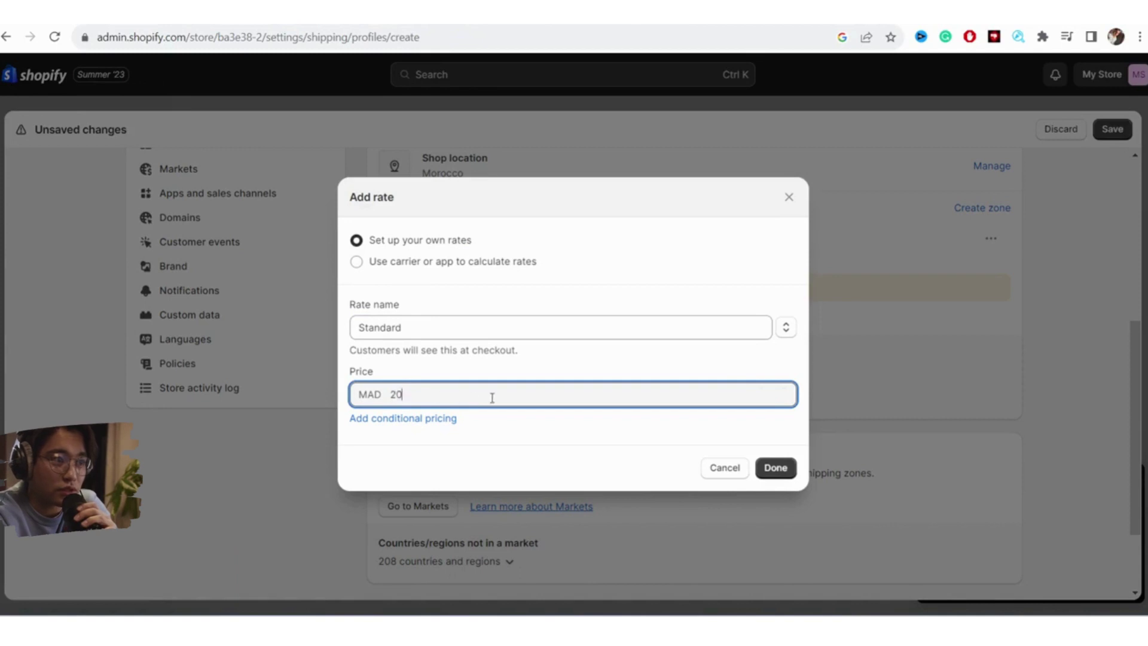
# Confirm the Standard rate at MAD 20.00 and scroll down the profile page
pyautogui.click(773, 467)
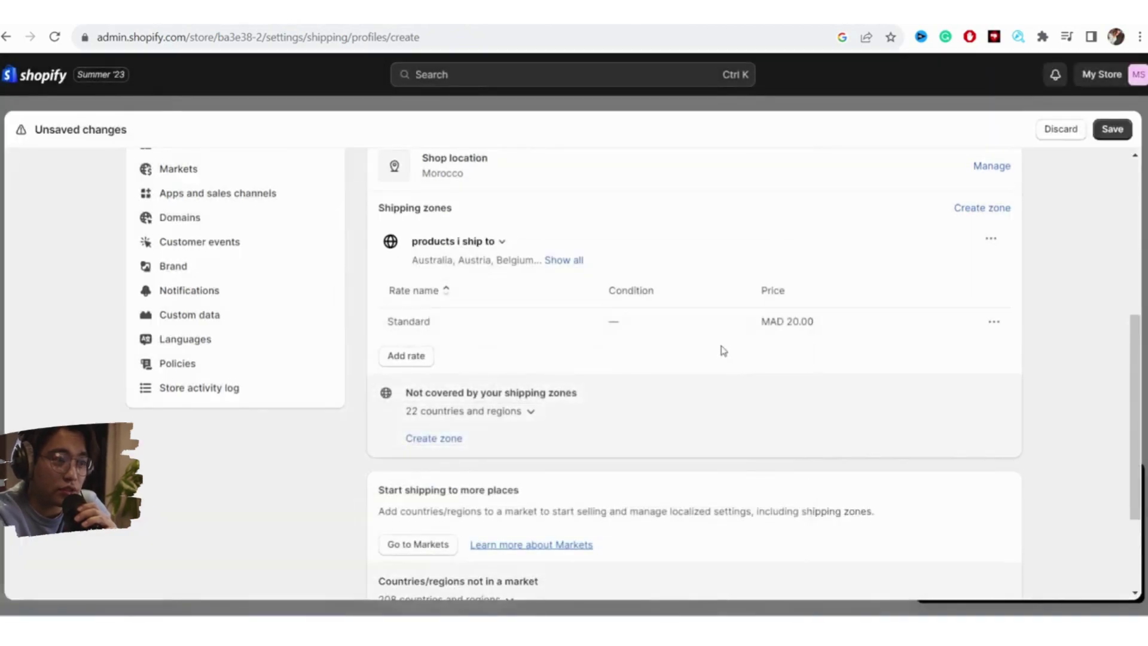
pyautogui.hotkey('ctrl', 'a')
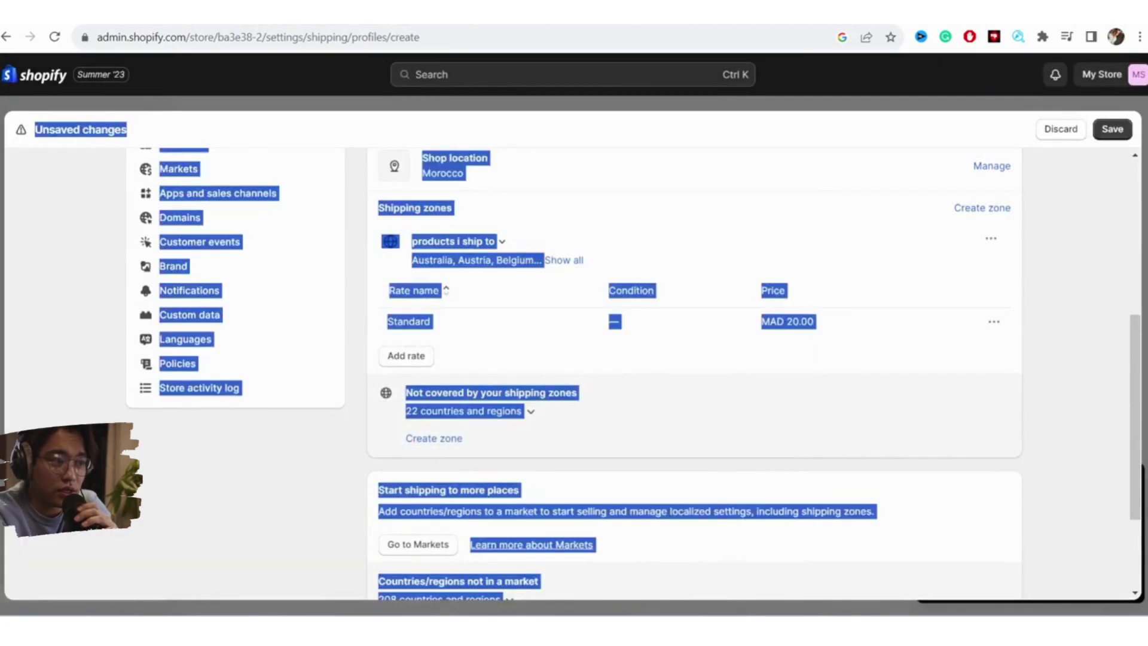
pyautogui.click(1079, 394)
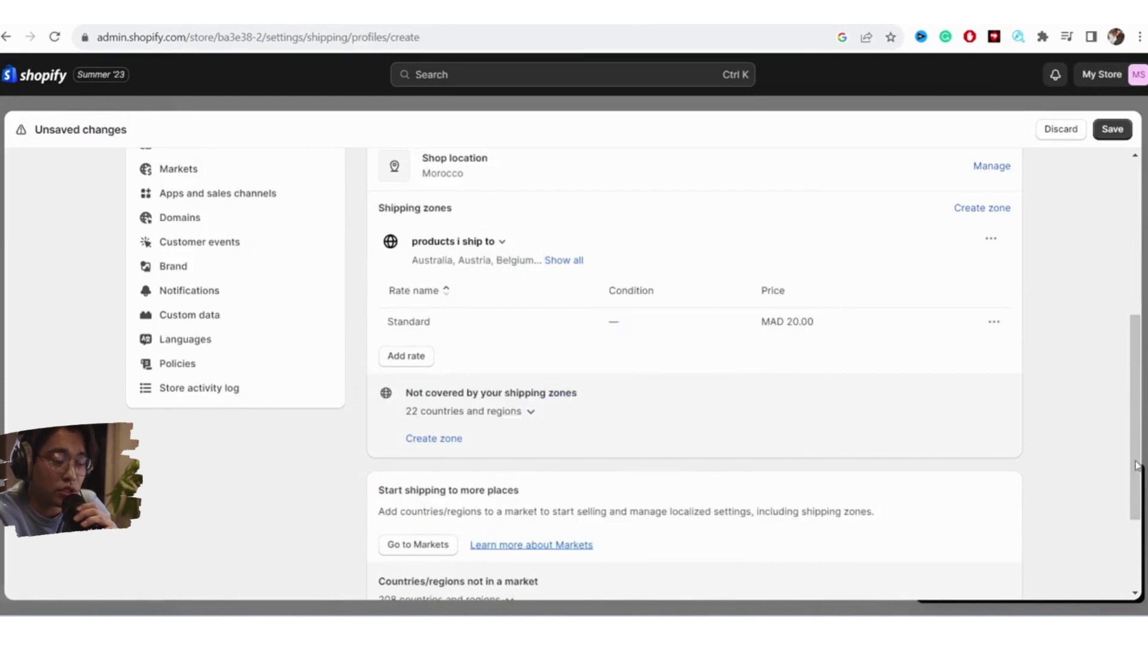
pyautogui.moveTo(1137, 465); pyautogui.dragTo(1117, 269)
# Attempt to save, then type a profile name into the missing Name field
pyautogui.click(1111, 133)
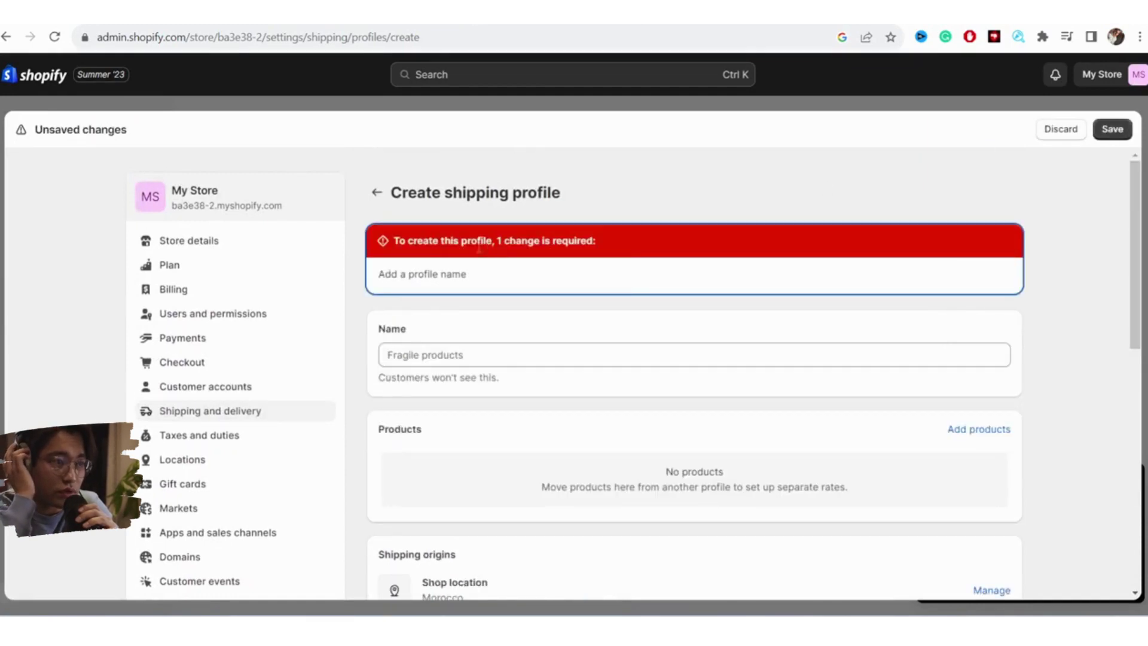
pyautogui.click(502, 280)
pyautogui.doubleClick(433, 276)
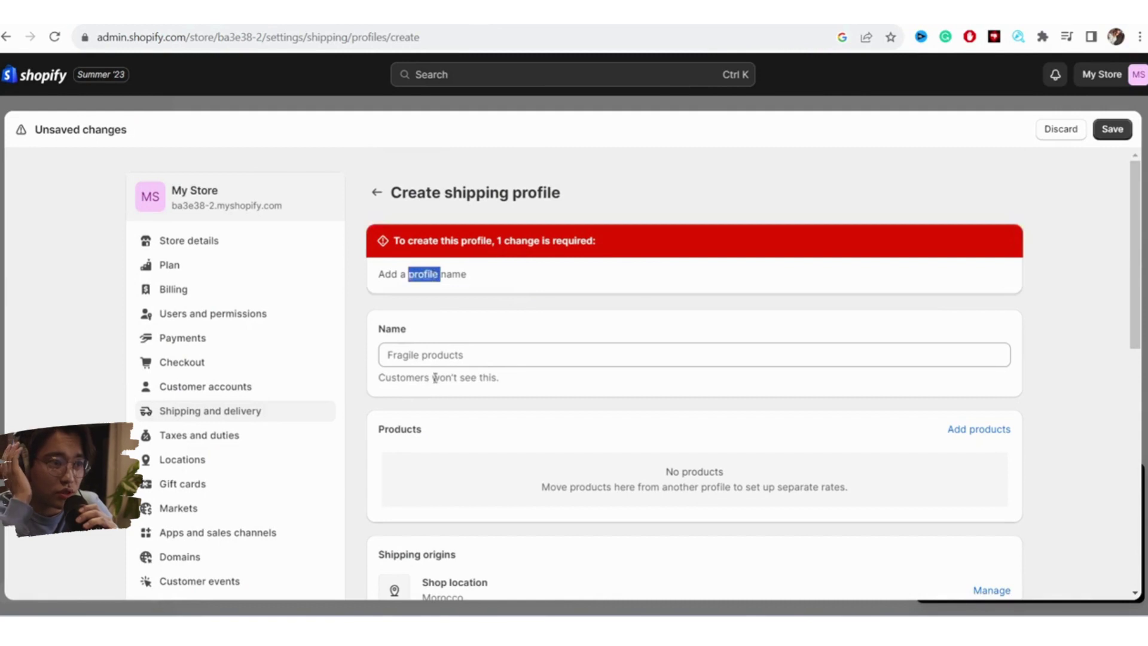
pyautogui.click(423, 355)
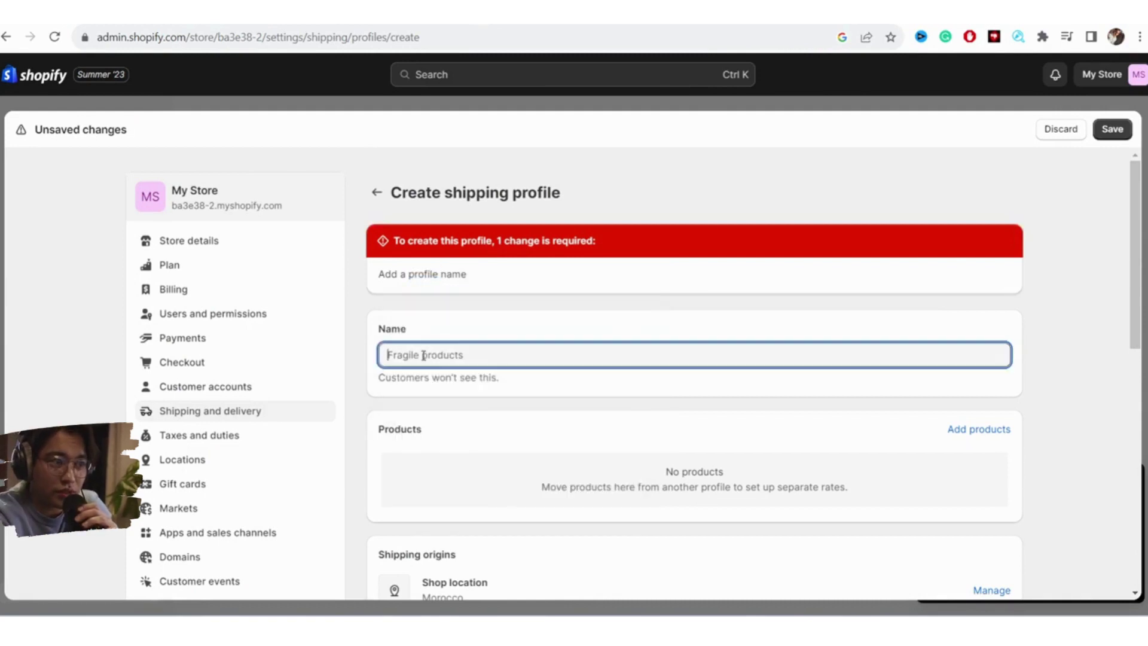
pyautogui.write('n')
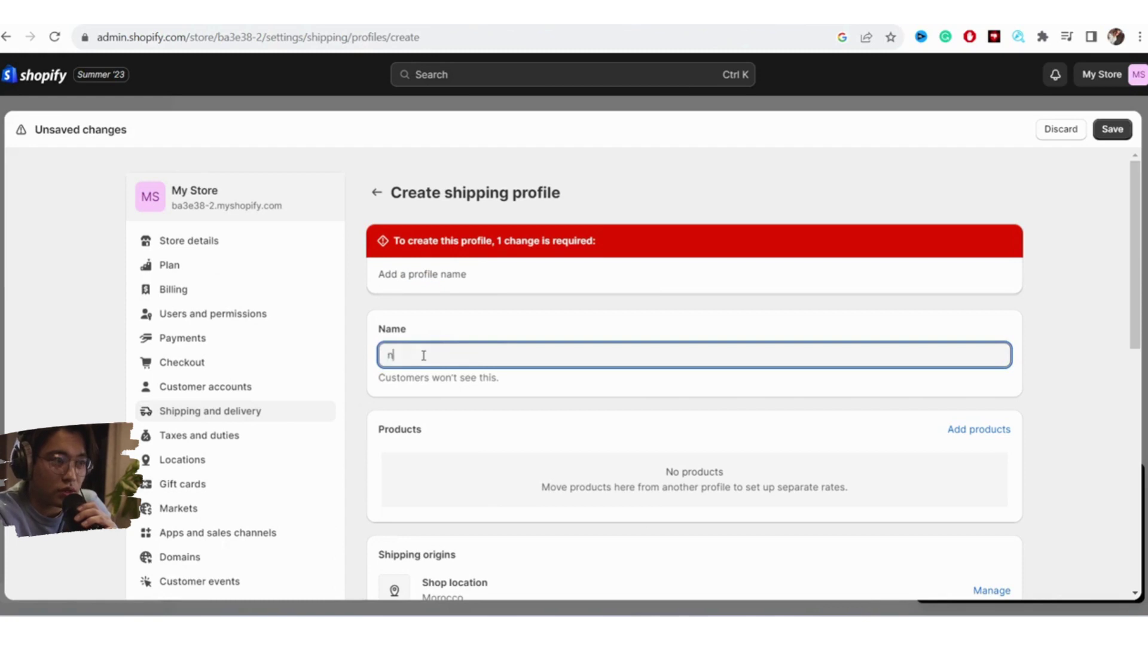
pyautogui.write('othn')
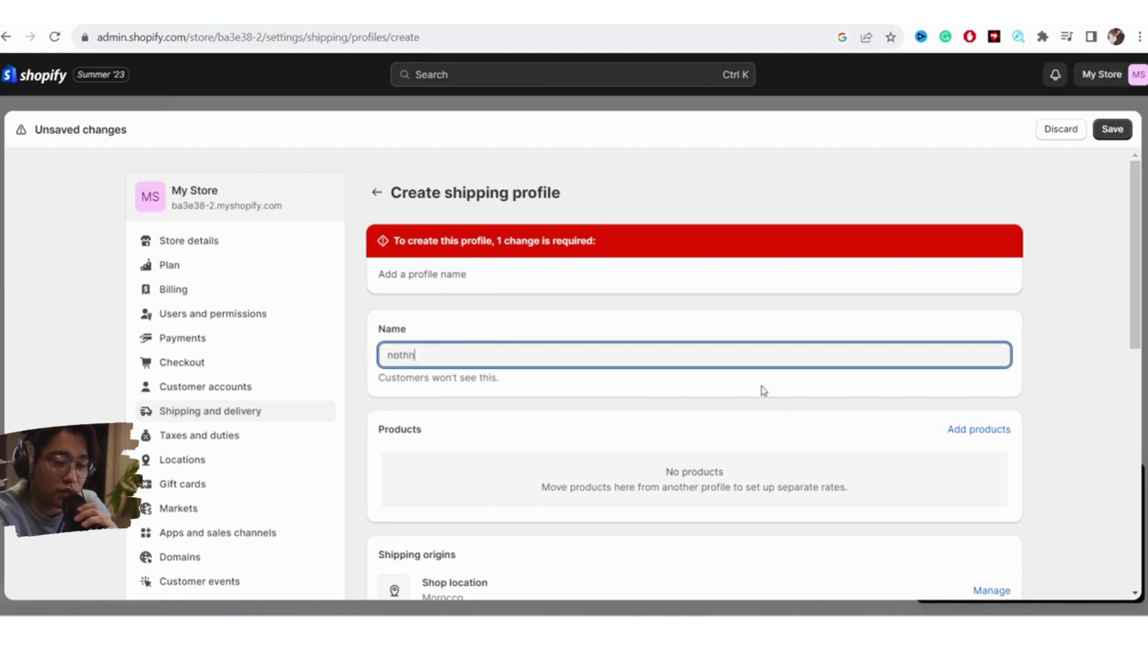
pyautogui.click(761, 385)
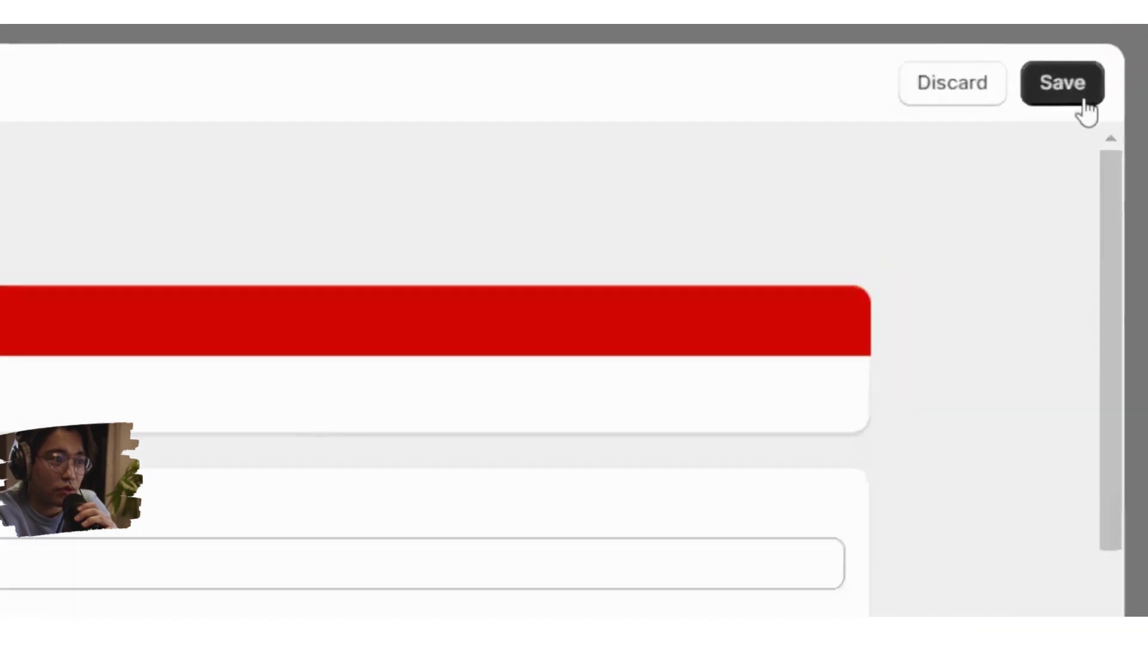
# Save the named shipping profile, close Settings, and reopen it at Store details
pyautogui.click(1122, 139)
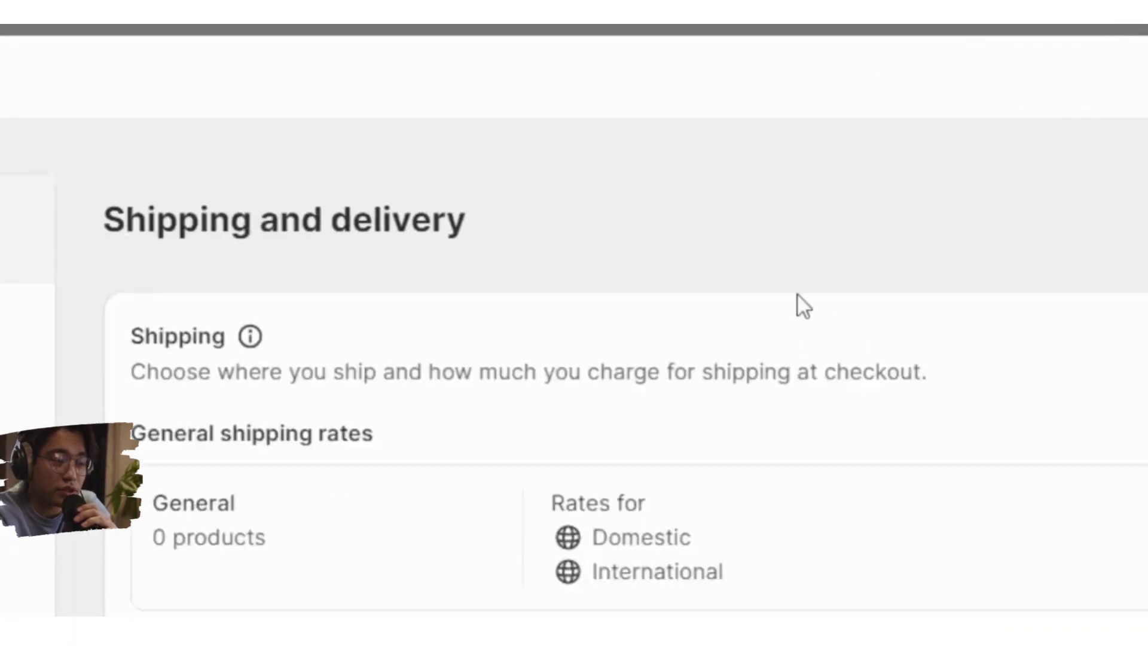
pyautogui.click(1078, 107)
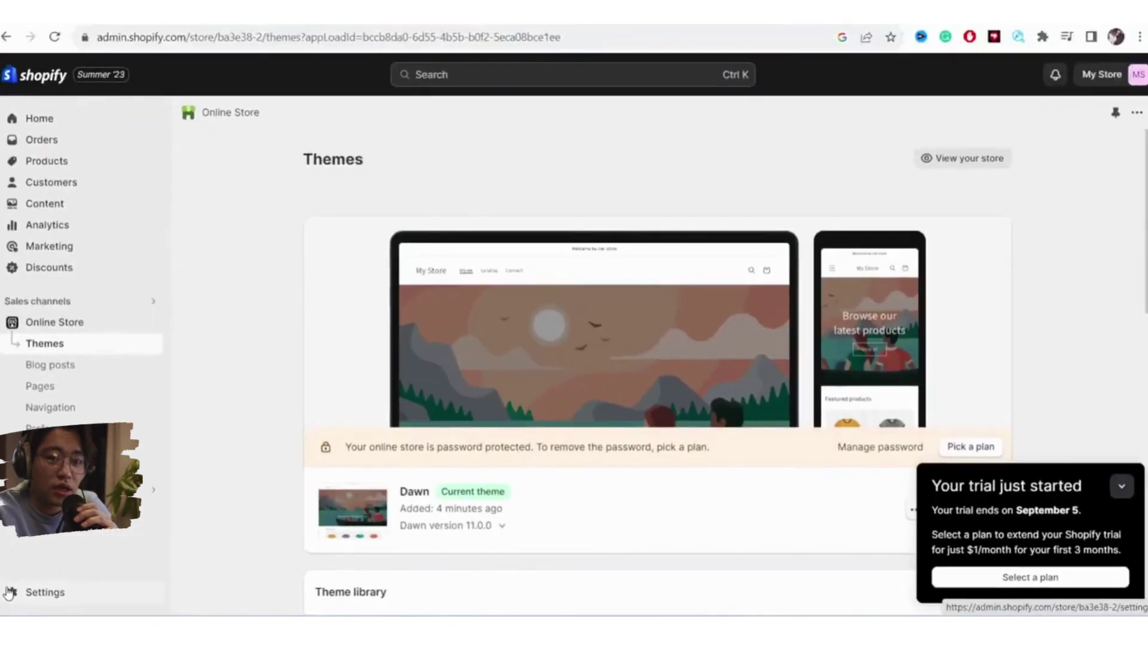
pyautogui.click(9, 592)
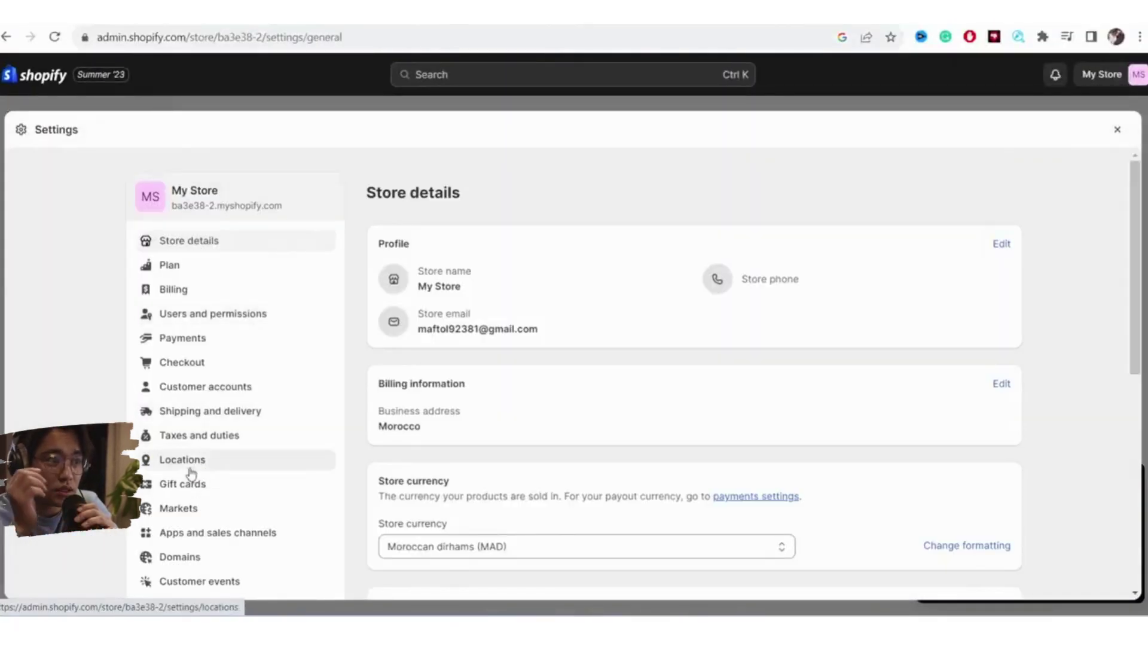
# Add a new market under Markets and name it 'countrues'
pyautogui.click(179, 507)
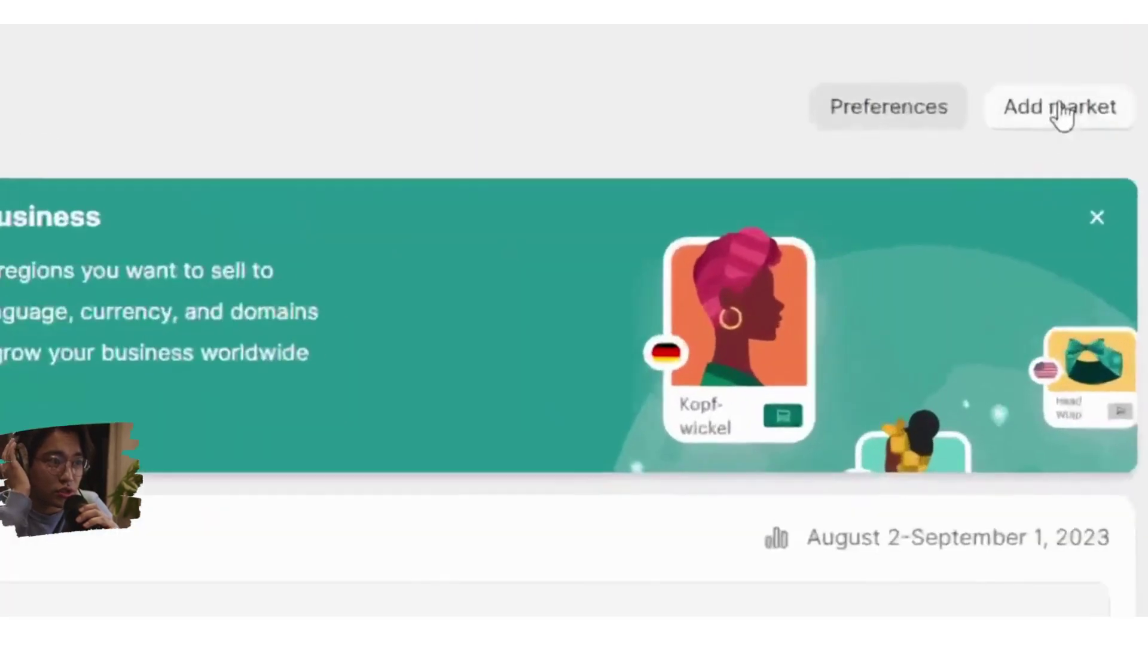
pyautogui.click(1115, 112)
pyautogui.click(91, 394)
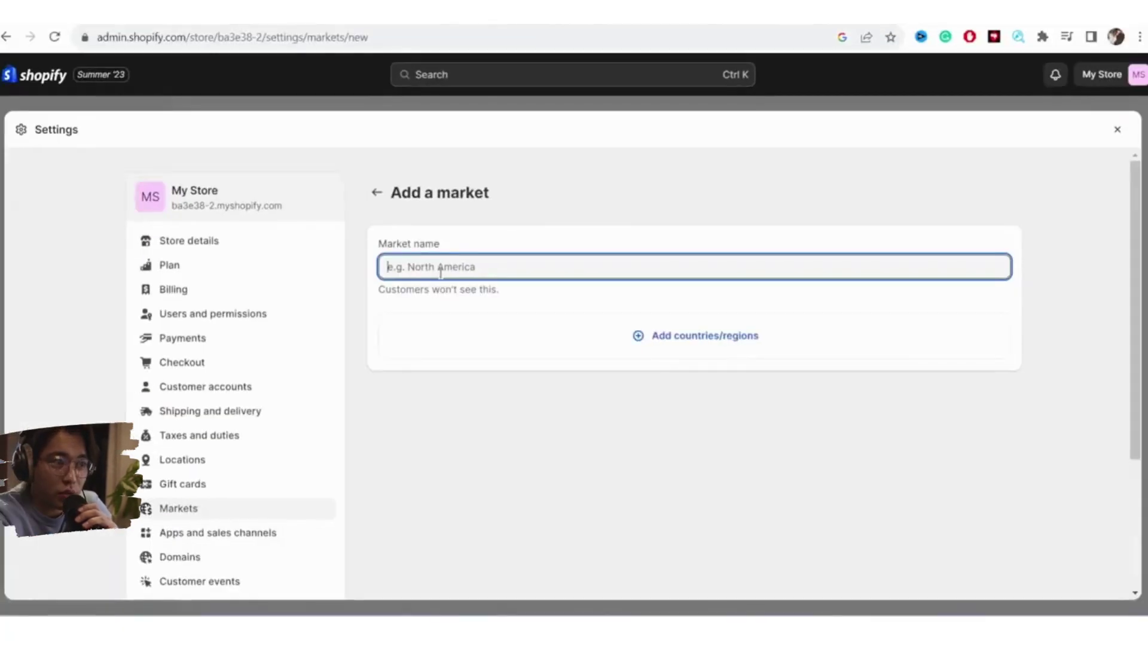
pyautogui.write('c')
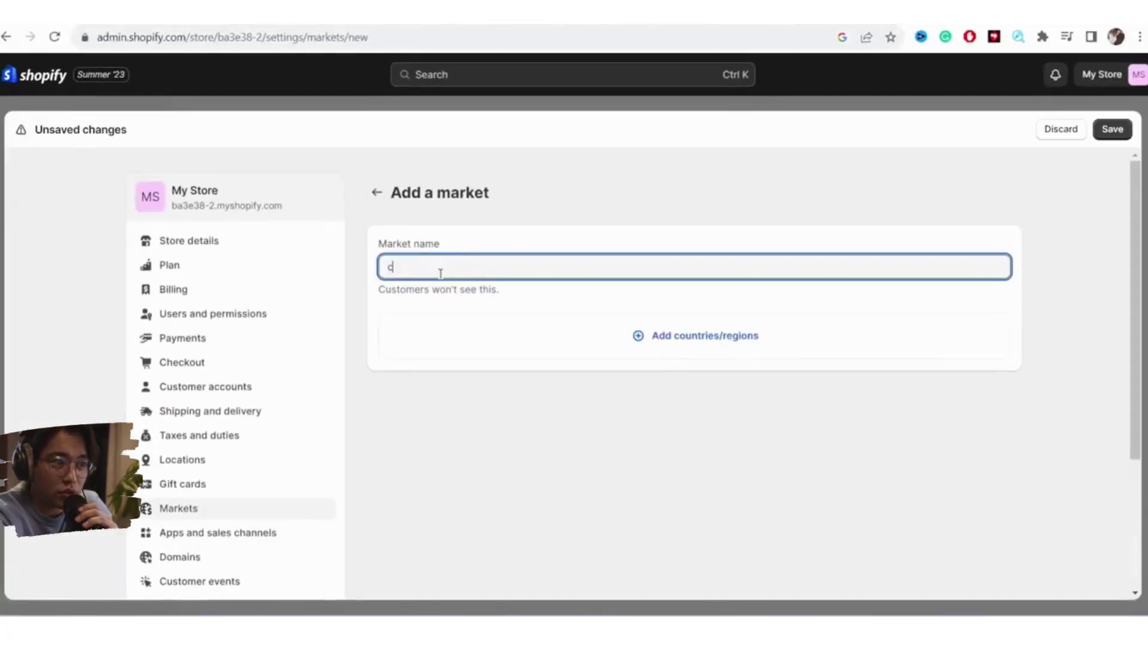
pyautogui.write('ountrues')
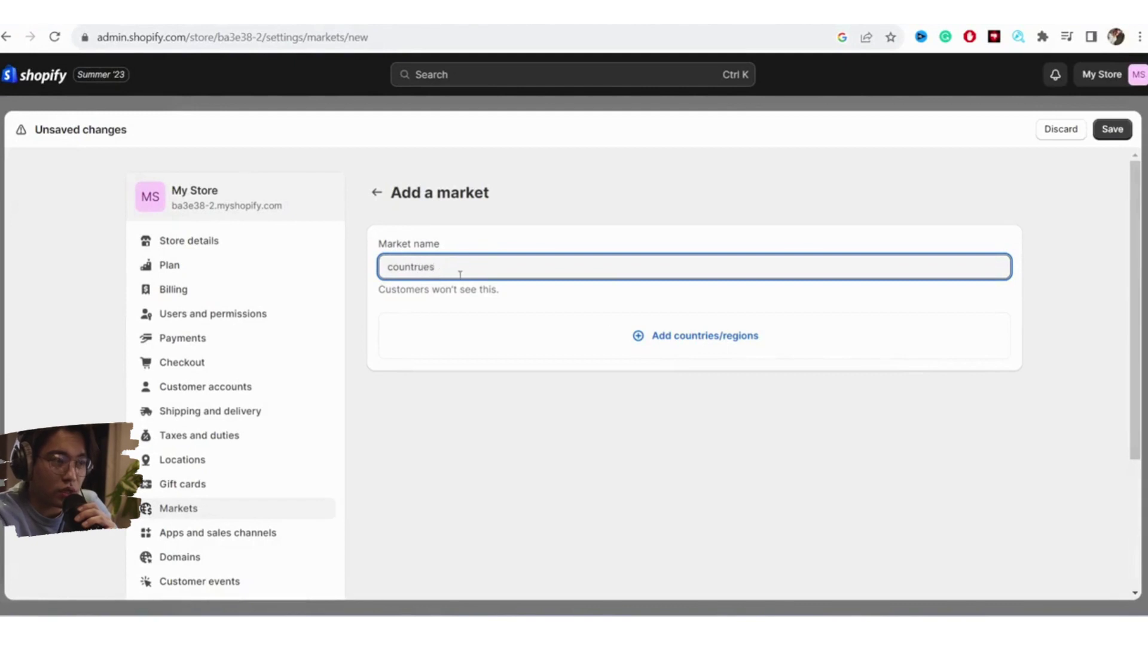
pyautogui.click(708, 335)
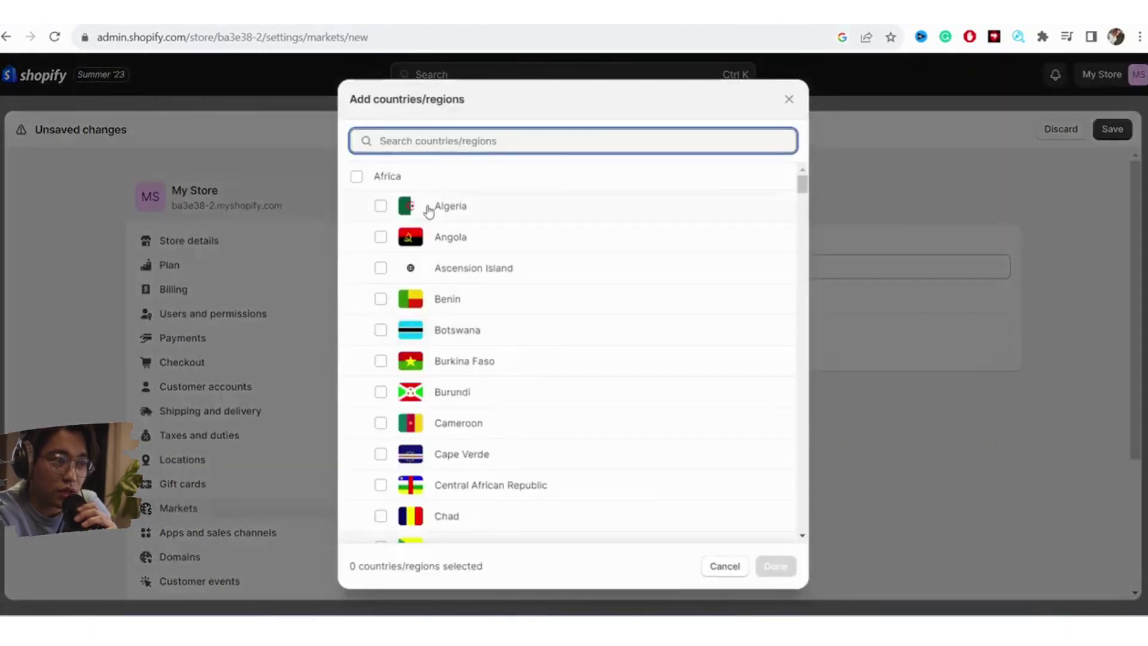
# Select United States, Australia and French Polynesia for the market and confirm the selection
pyautogui.moveTo(803, 188); pyautogui.dragTo(745, 482)
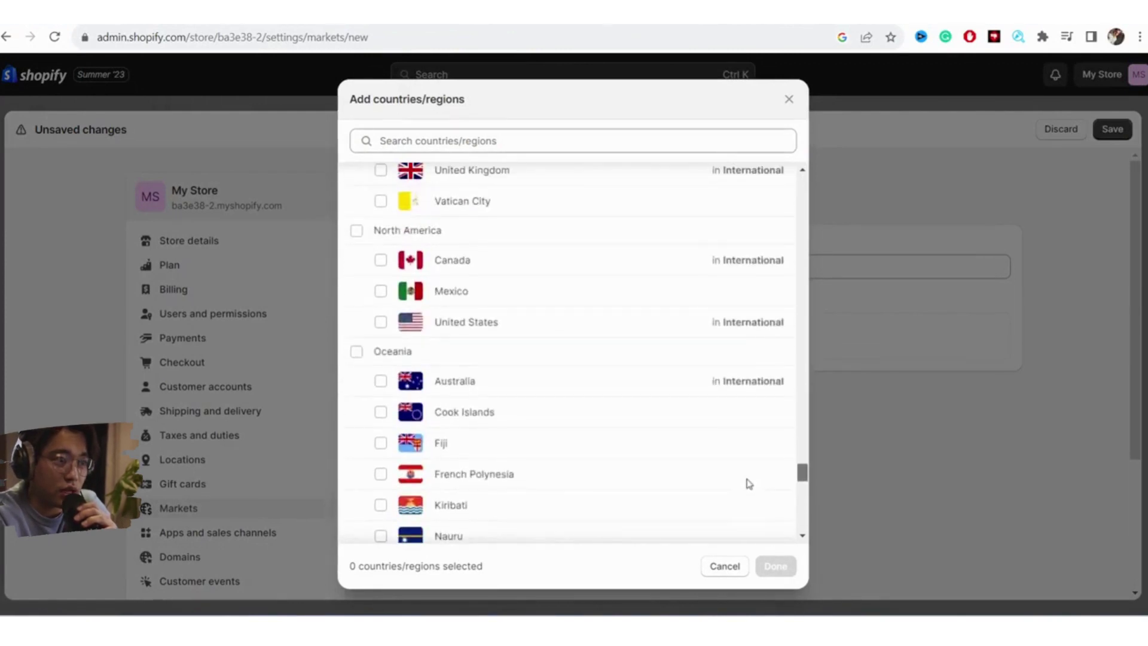
pyautogui.click(379, 322)
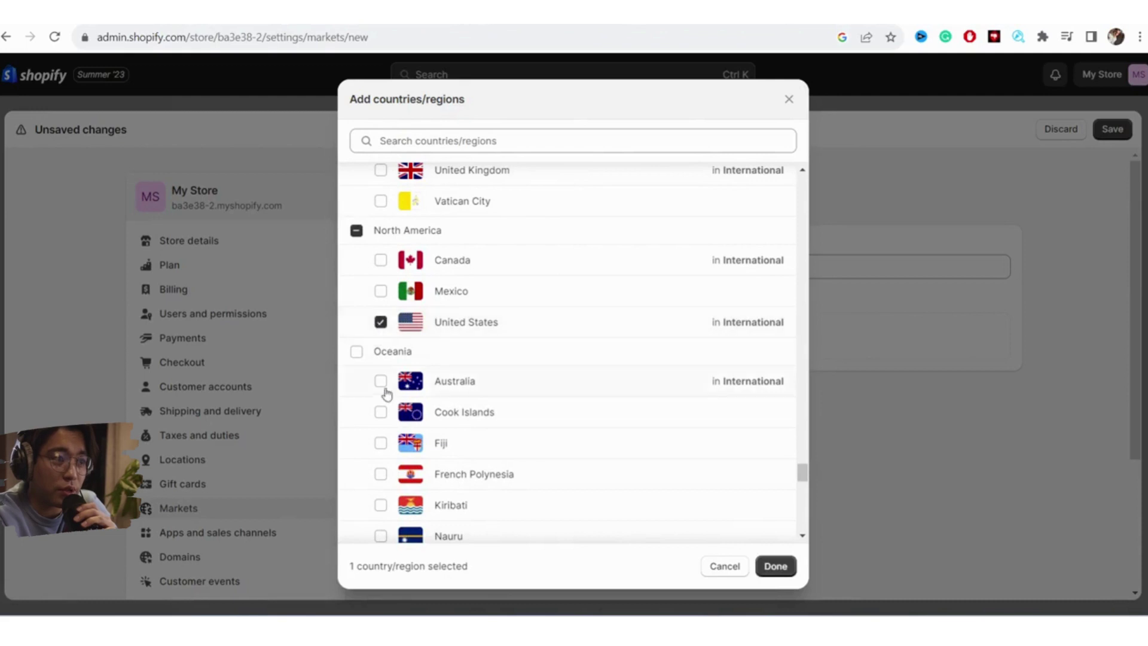
pyautogui.click(380, 383)
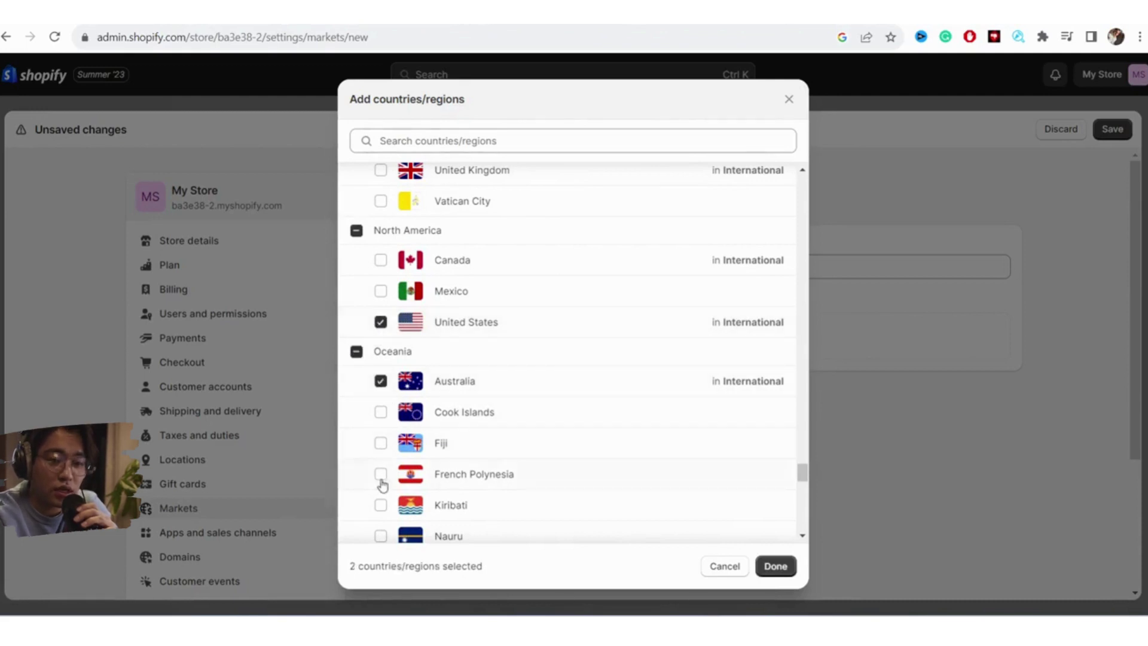
pyautogui.click(775, 566)
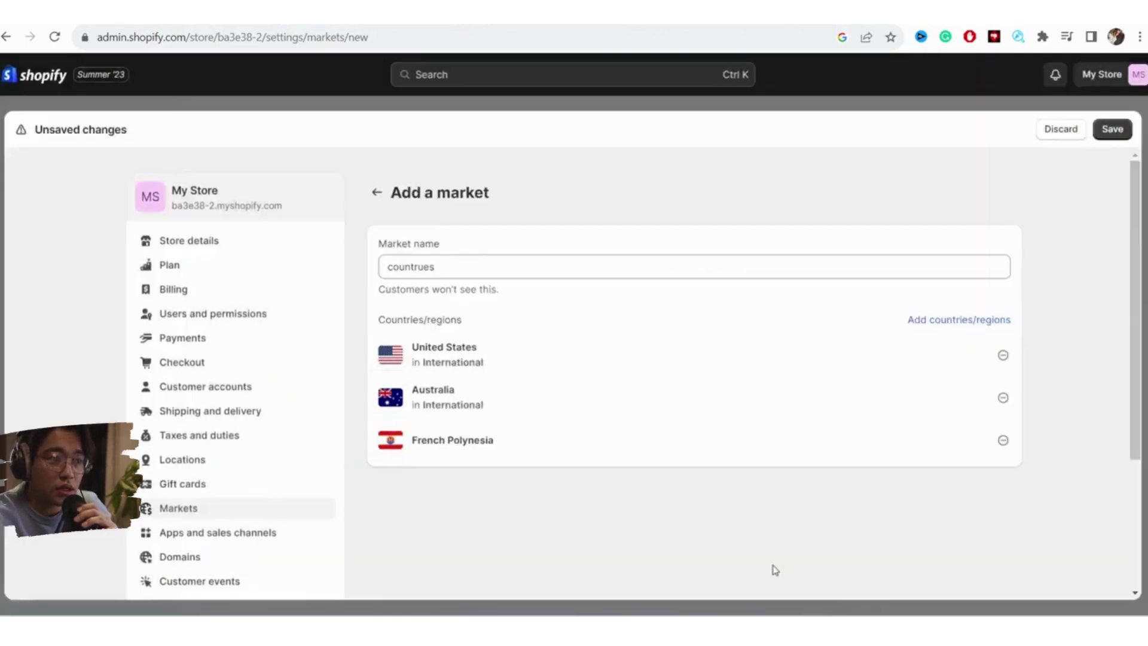
# Save the 'countrues' market, look over its settings page, and close Settings
pyautogui.click(1099, 130)
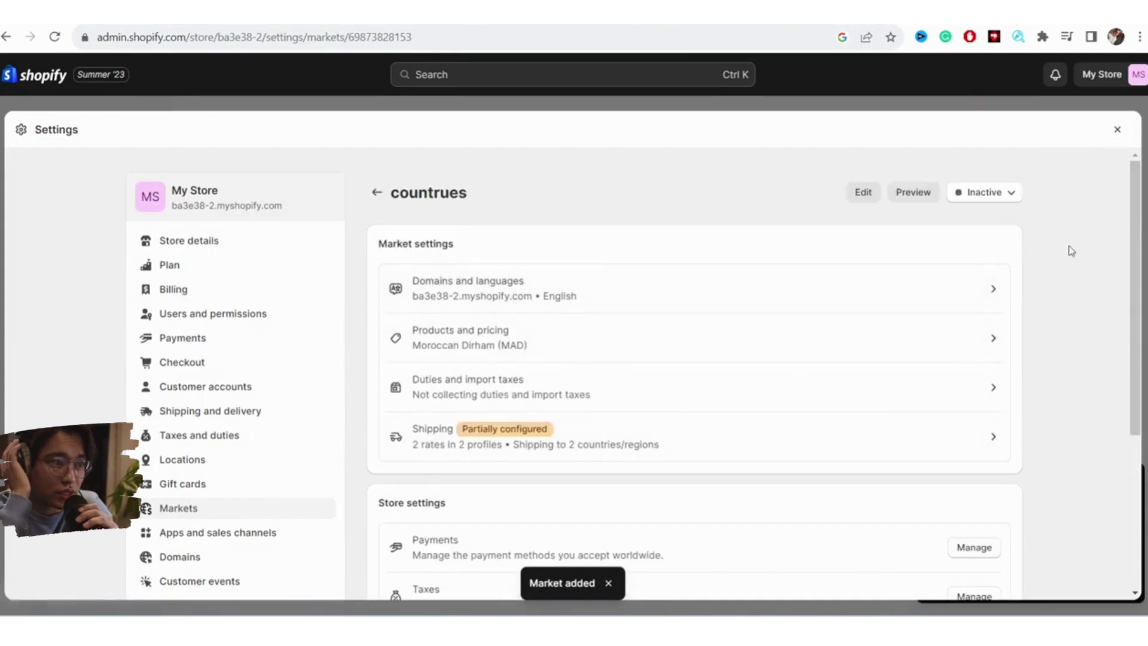
pyautogui.moveTo(1133, 230); pyautogui.dragTo(1067, 531)
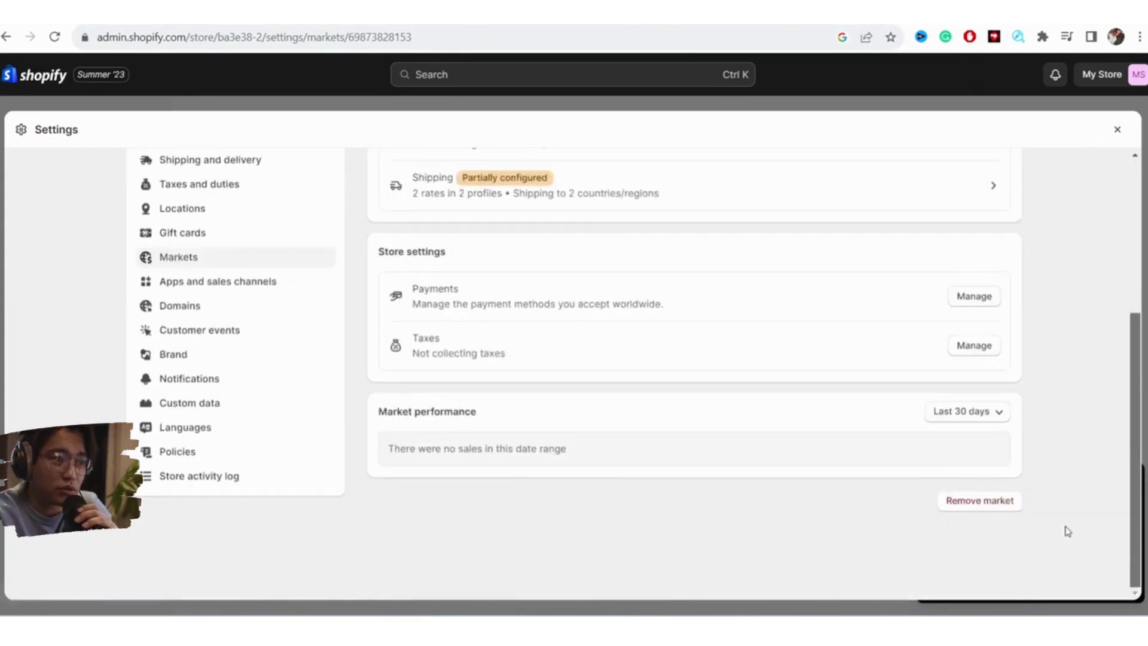
pyautogui.scroll(5, 1070, 359)
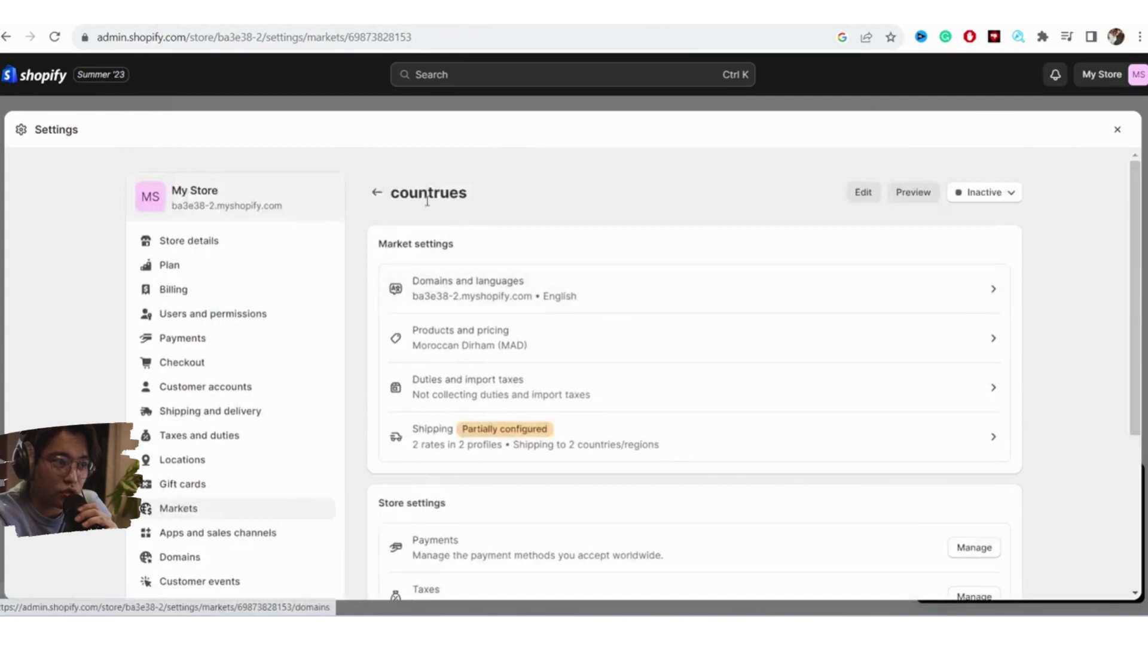
pyautogui.click(1117, 130)
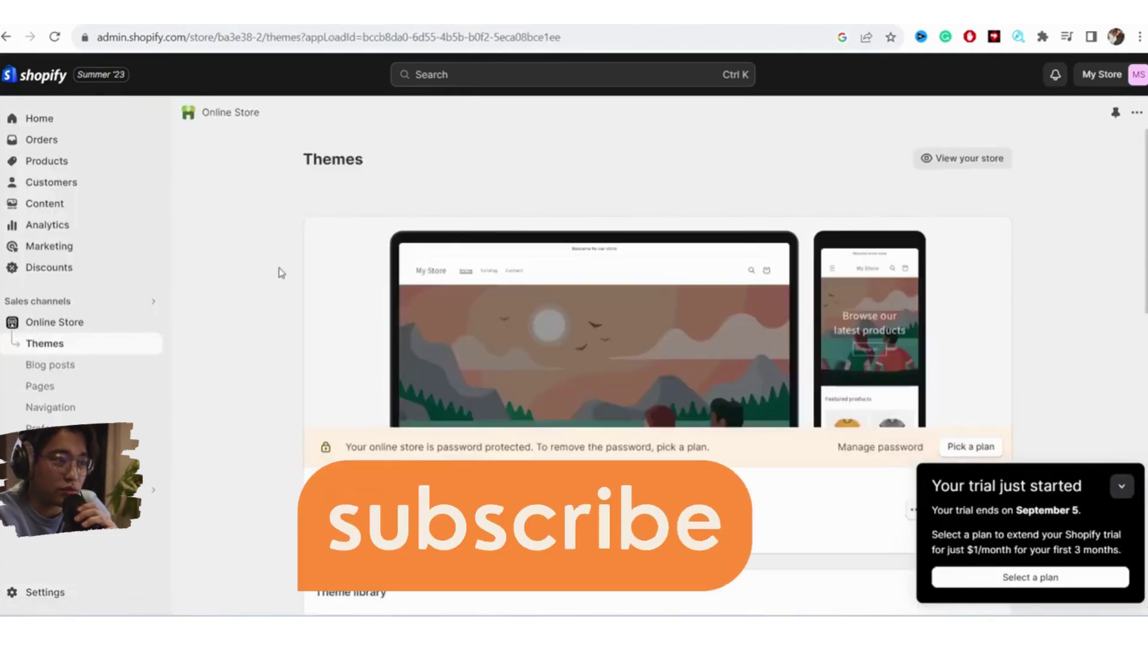
# Highlight the password-protection notice on the Themes page, then clear the highlight
pyautogui.tripleClick(445, 447)
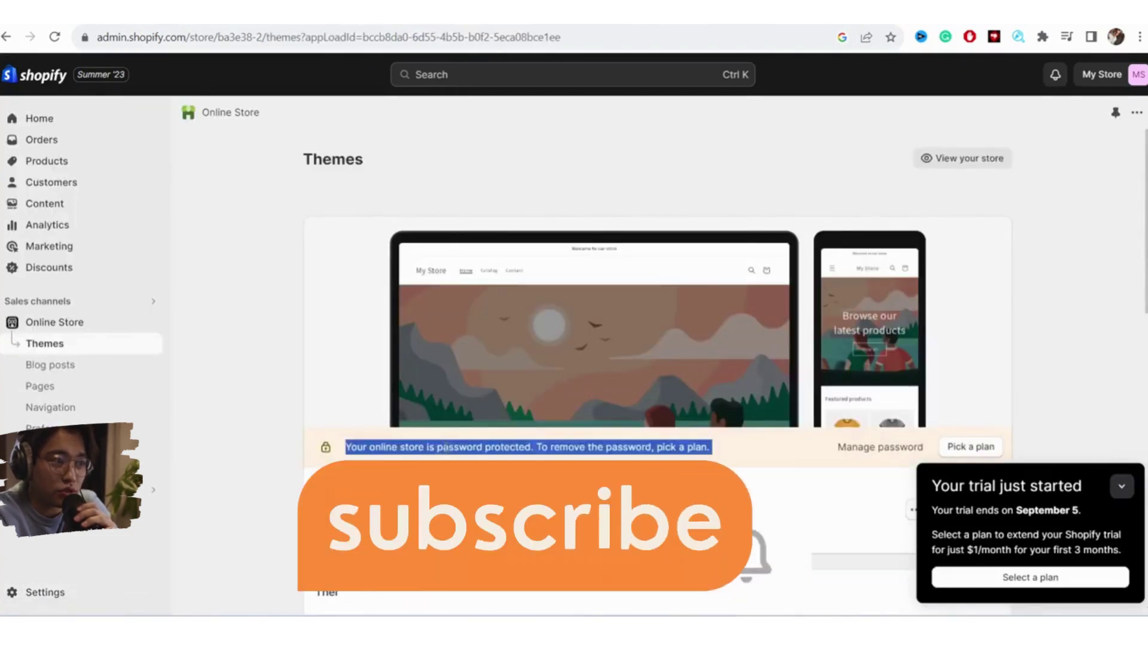
pyautogui.click(232, 247)
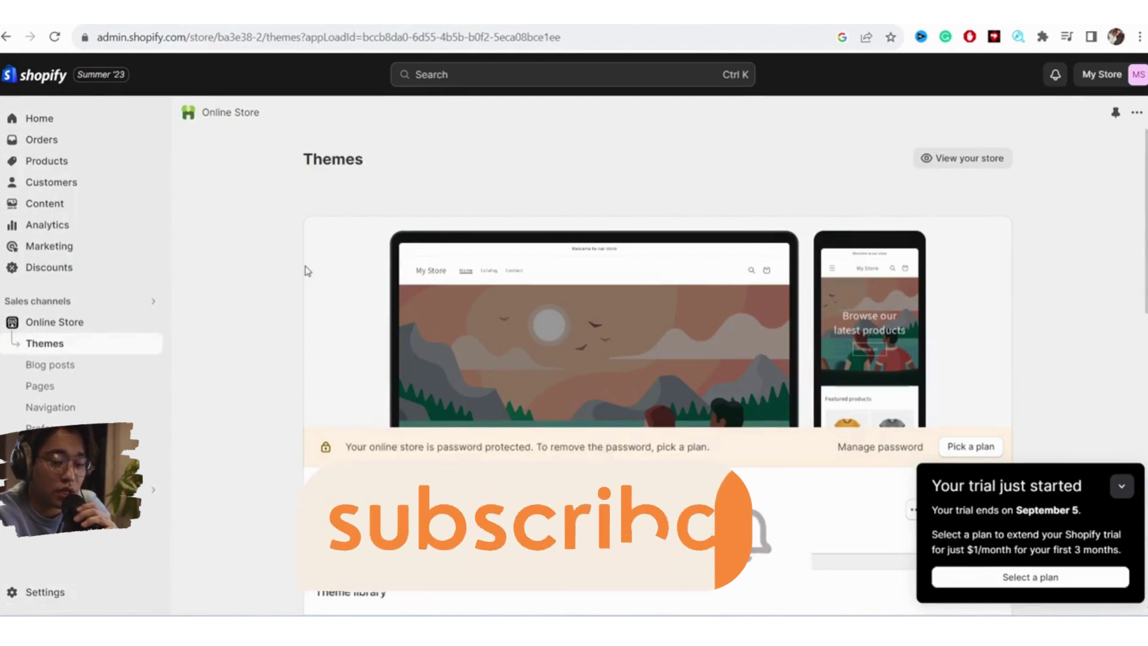